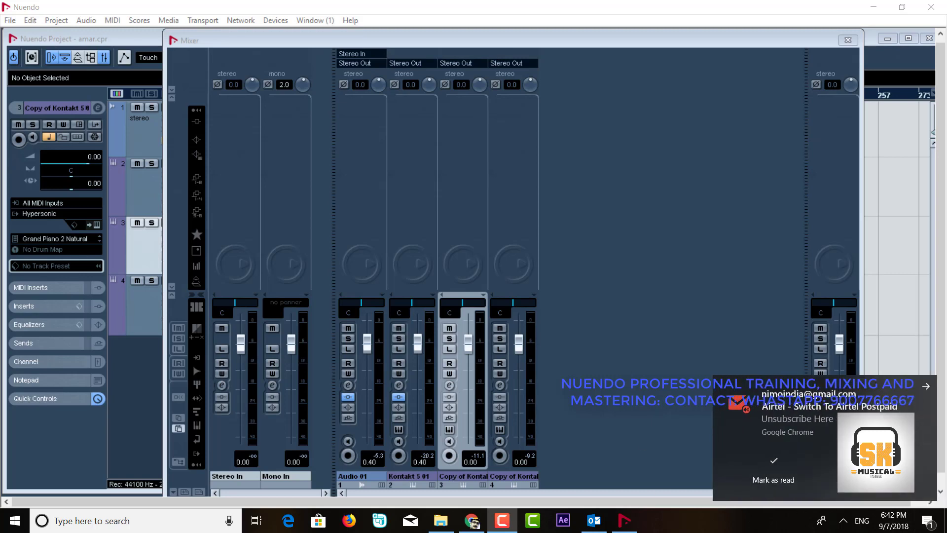
Show the transport panel, and collapse the mixer to its fader section.
{"action": "key", "text": "F2"}
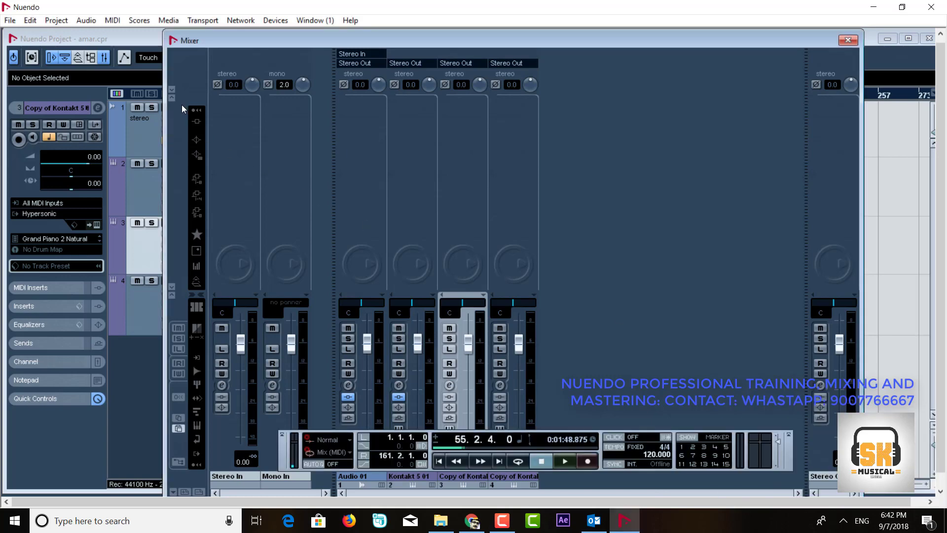
{"action": "left_click", "coordinate": [171, 91]}
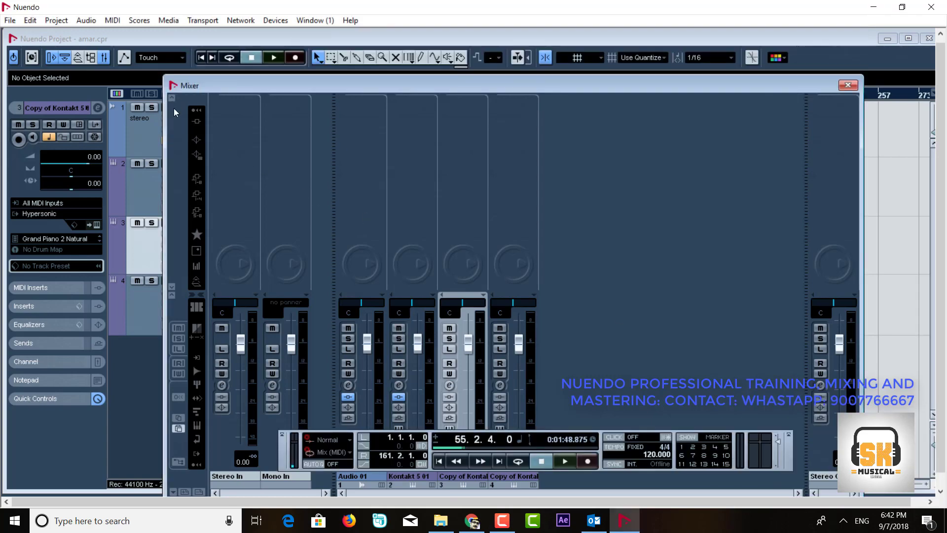
{"action": "left_click", "coordinate": [173, 288]}
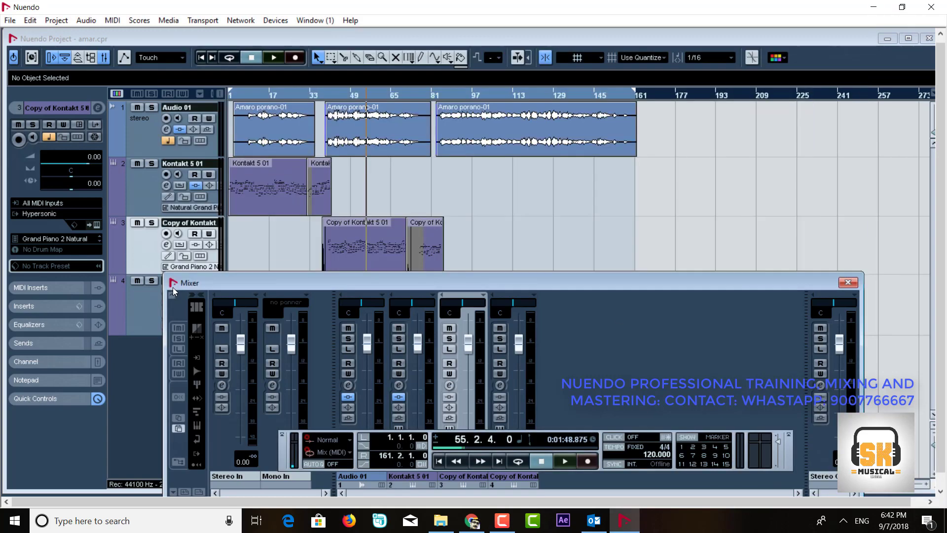
{"action": "left_click_drag", "start_coordinate": [288, 281], "coordinate": [306, 162]}
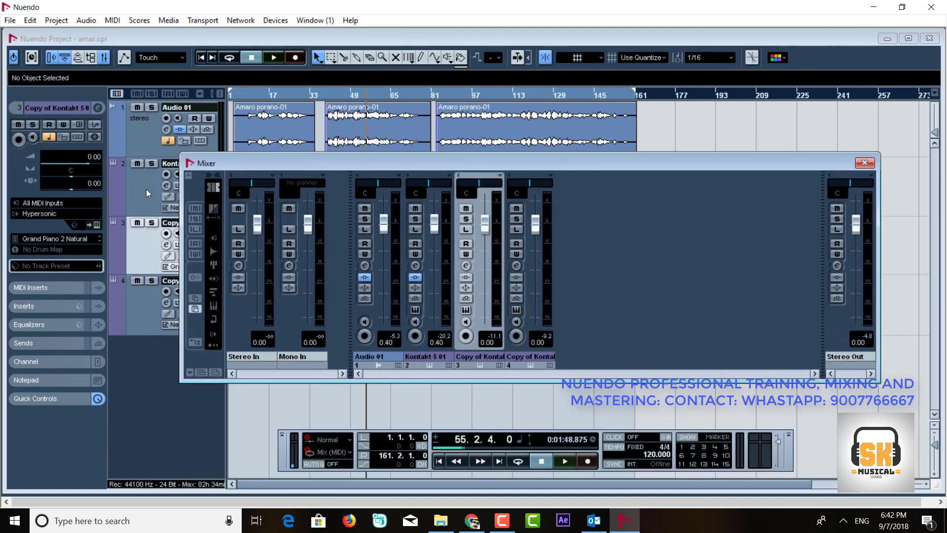
Expand the mixer to show its extended and input/output routing sections, and move the transport panel lower to uncover the channel strips.
{"action": "left_click", "coordinate": [189, 177]}
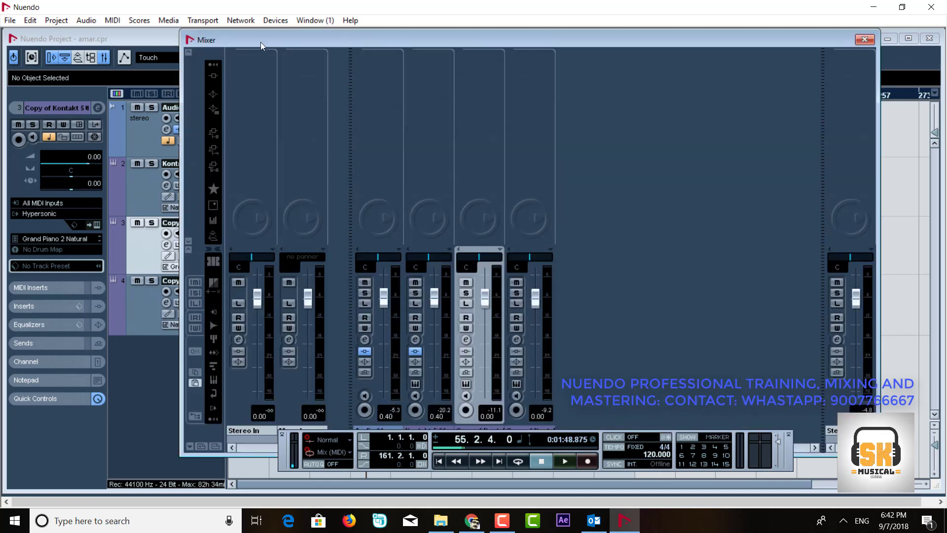
{"action": "left_click_drag", "start_coordinate": [260, 42], "coordinate": [264, 77]}
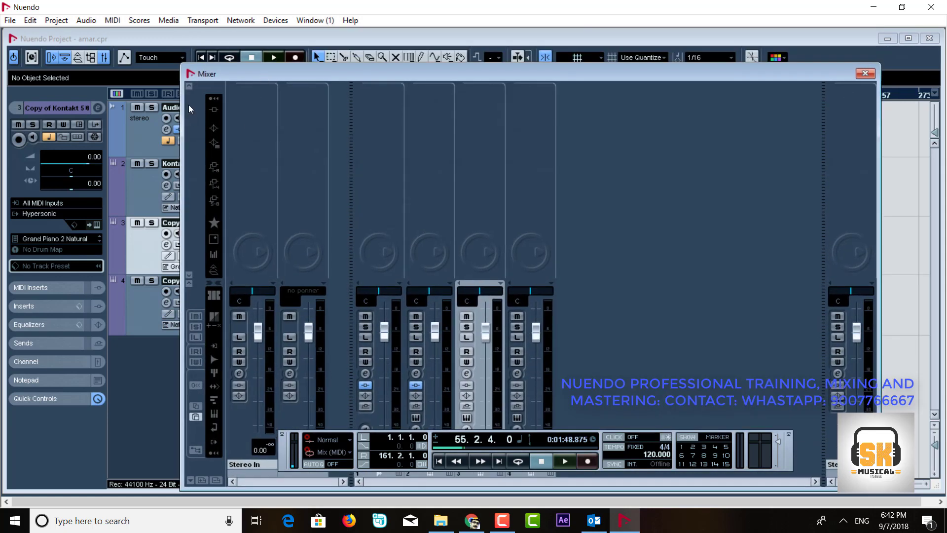
{"action": "left_click", "coordinate": [188, 86]}
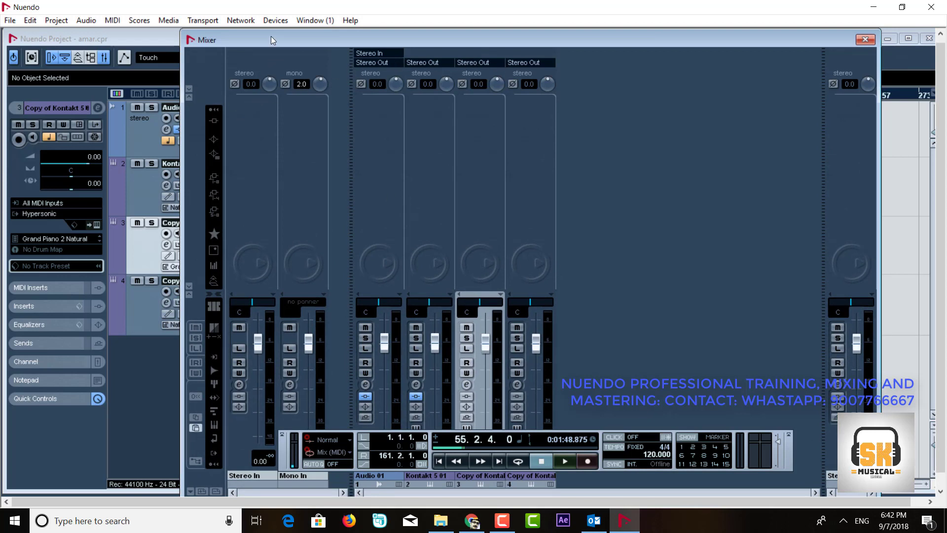
{"action": "left_click_drag", "start_coordinate": [271, 40], "coordinate": [266, 32]}
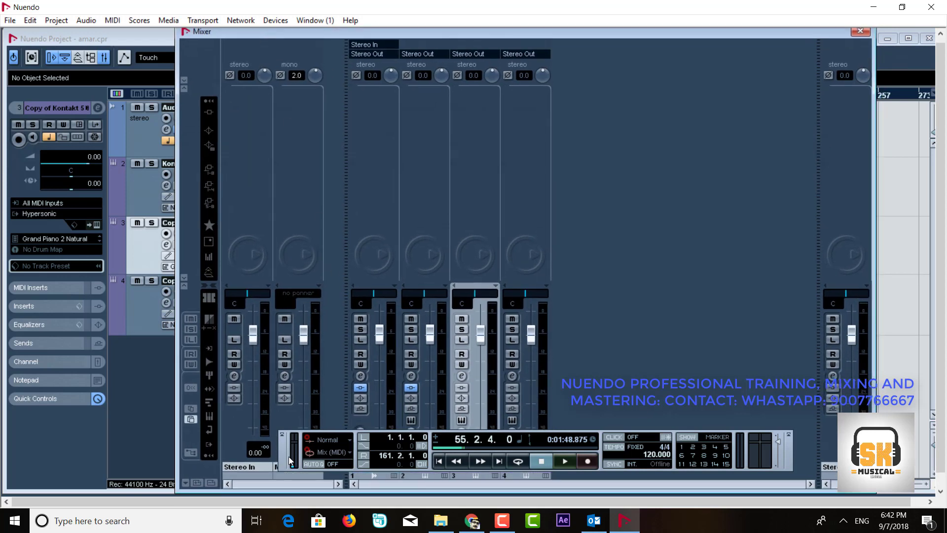
{"action": "left_click_drag", "start_coordinate": [288, 459], "coordinate": [294, 480]}
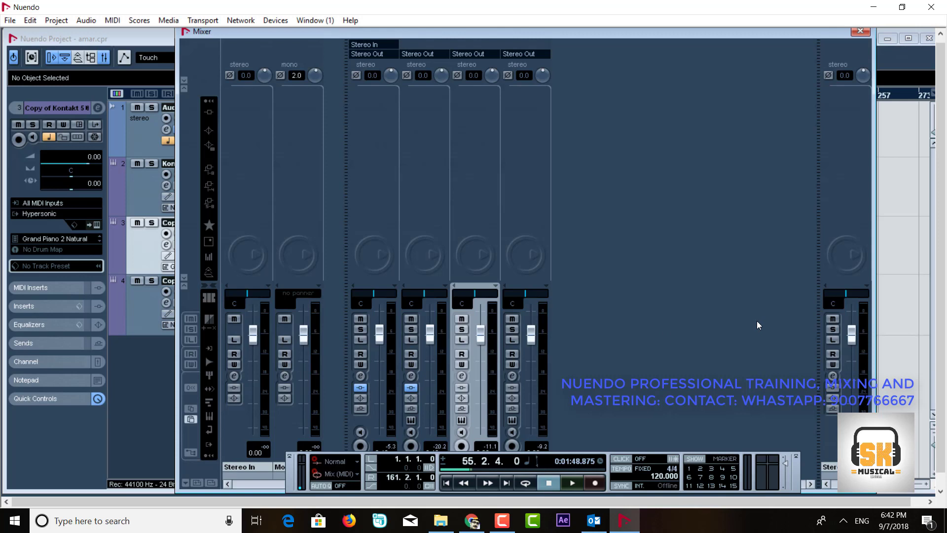
Show the insert slots on all mixer channels, and view the Audio 01 track's channel settings.
{"action": "left_click", "coordinate": [209, 114]}
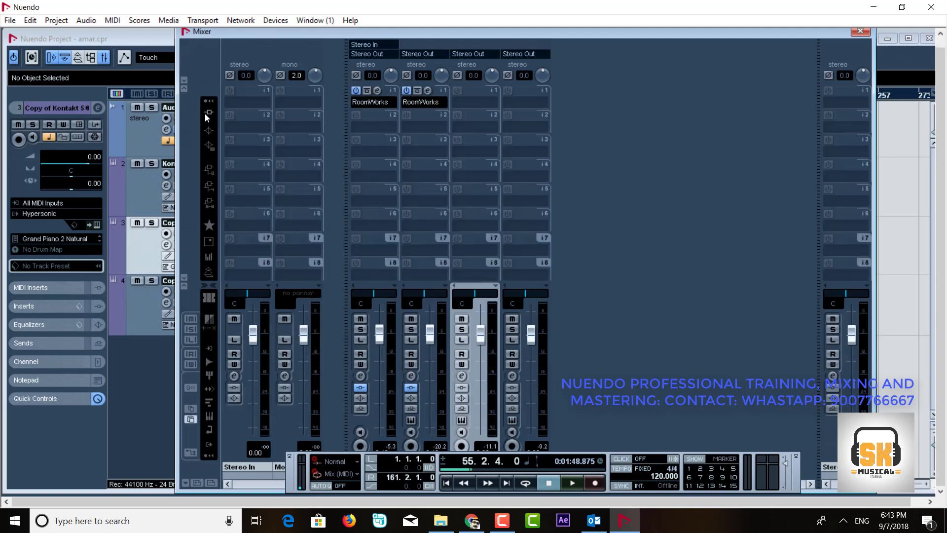
{"action": "left_click", "coordinate": [132, 140]}
{"action": "left_click", "coordinate": [167, 129]}
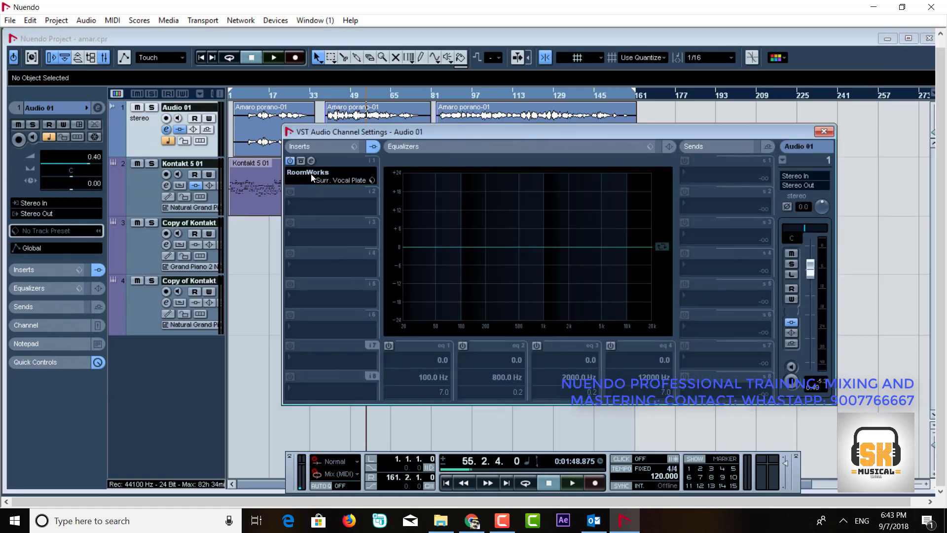
{"action": "left_click", "coordinate": [824, 131]}
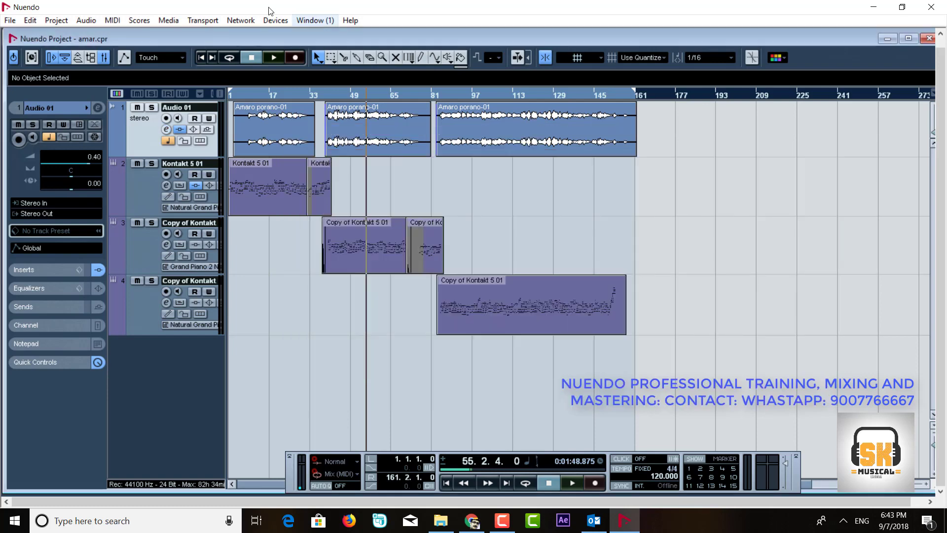
Reopen the mixer and view the settings of the RoomWorks insert on the Audio 01 channel.
{"action": "left_click", "coordinate": [272, 21]}
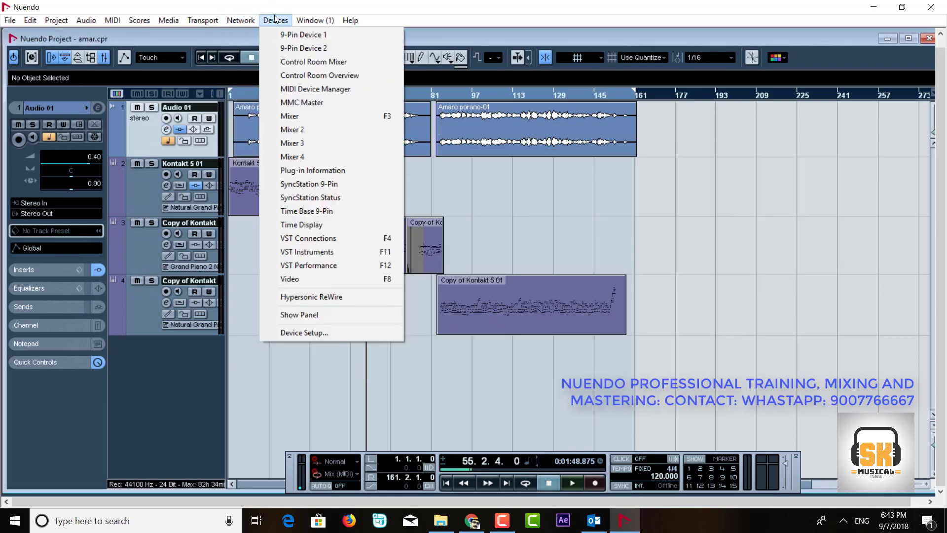
{"action": "left_click", "coordinate": [312, 117]}
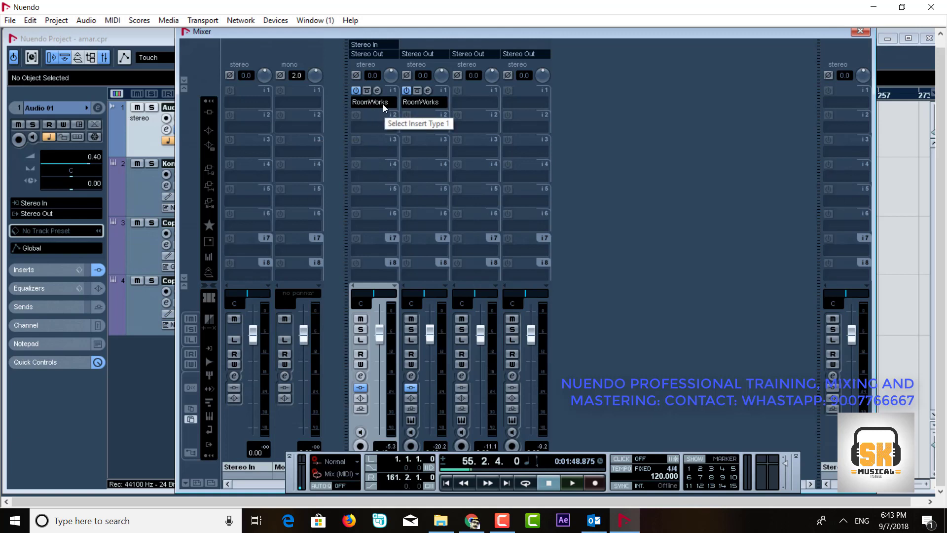
{"action": "left_click", "coordinate": [378, 91]}
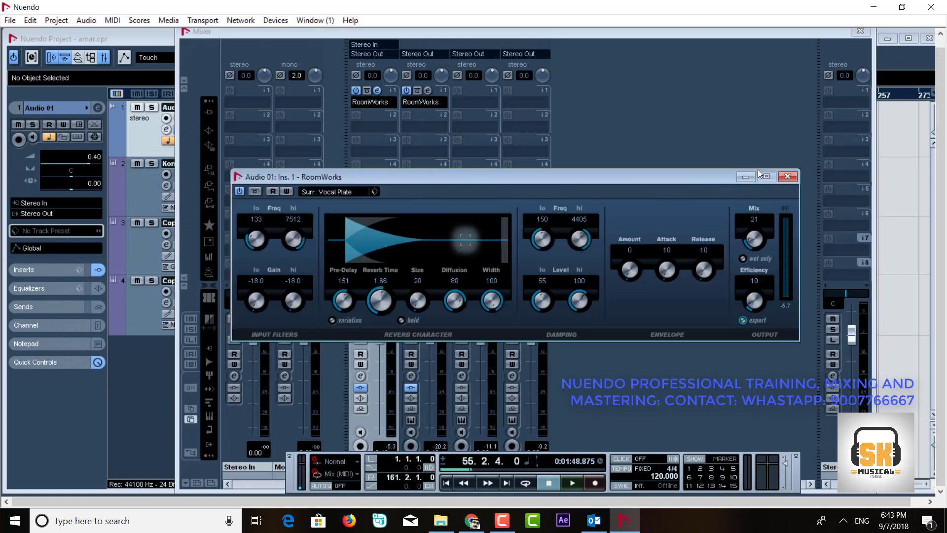
{"action": "left_click", "coordinate": [788, 177]}
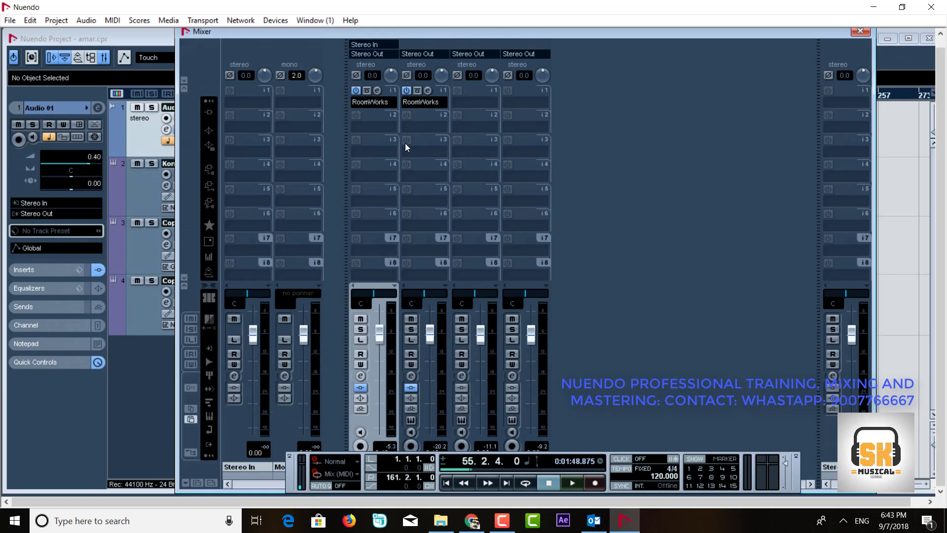
Show the four equalizer bands on all mixer channels, and keep the mixer window on top while uncovering the track list.
{"action": "left_click", "coordinate": [208, 131]}
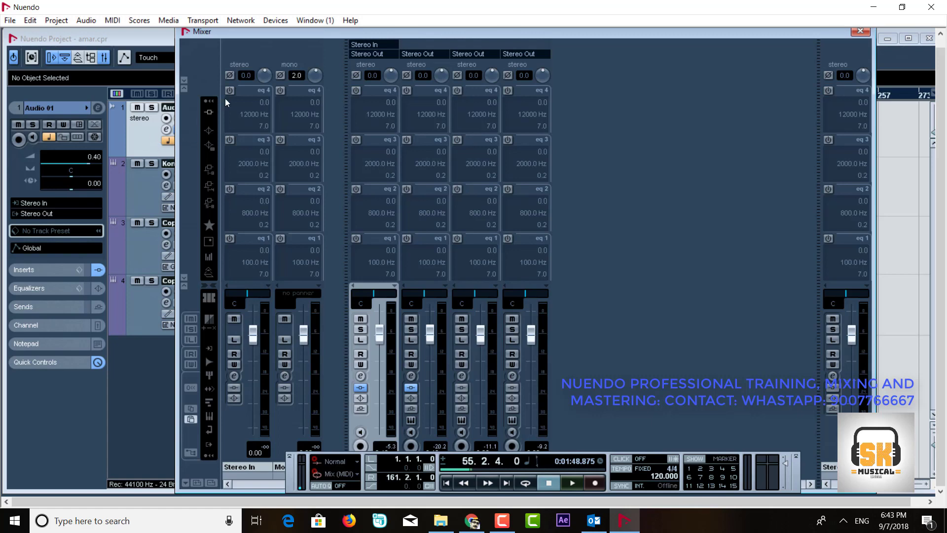
{"action": "right_click", "coordinate": [254, 45]}
{"action": "left_click", "coordinate": [272, 52]}
{"action": "left_click_drag", "start_coordinate": [273, 30], "coordinate": [437, 35]}
In Audio 01's channel equalizer, boost band 2 by 4.0 at about 9753 Hz and cut band 1 by 5.0 at about 96 Hz.
{"action": "left_click", "coordinate": [167, 129]}
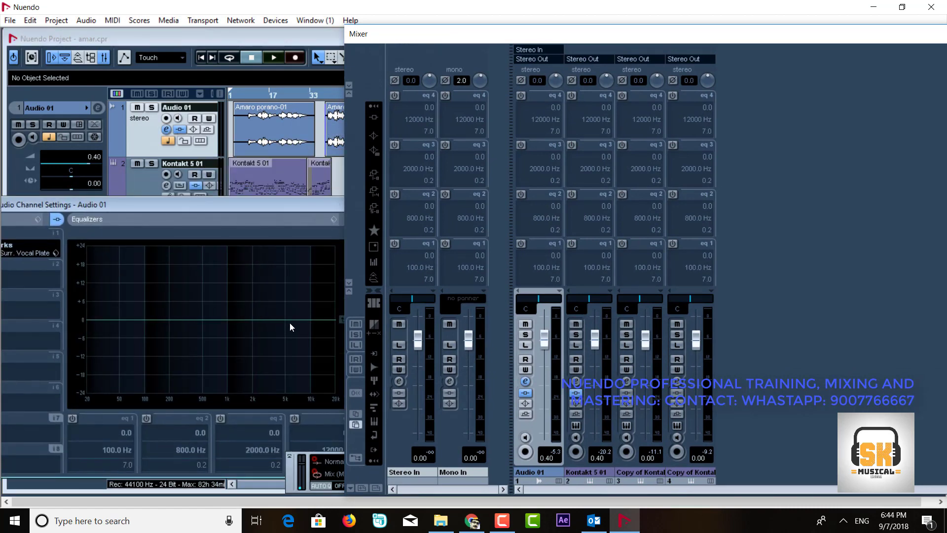
{"action": "left_click_drag", "start_coordinate": [289, 323], "coordinate": [310, 307]}
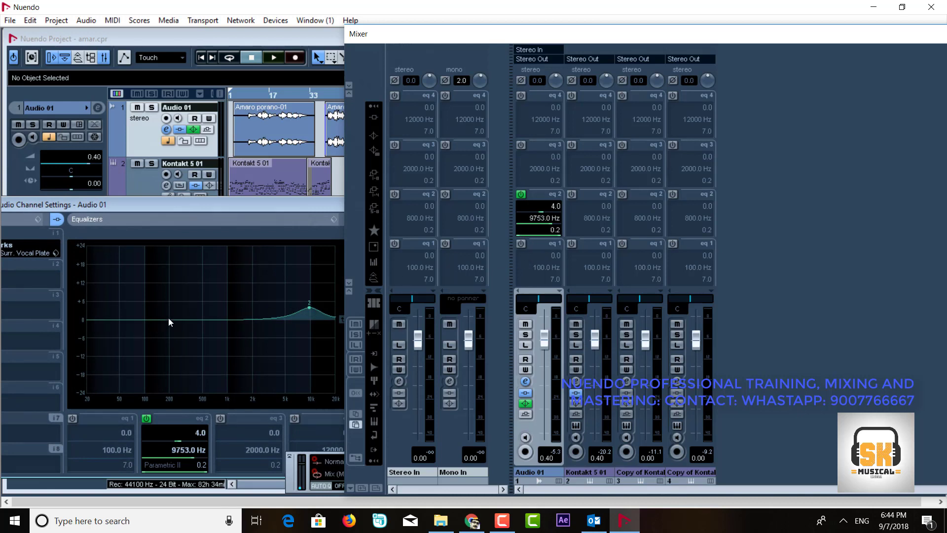
{"action": "left_click_drag", "start_coordinate": [168, 317], "coordinate": [143, 335]}
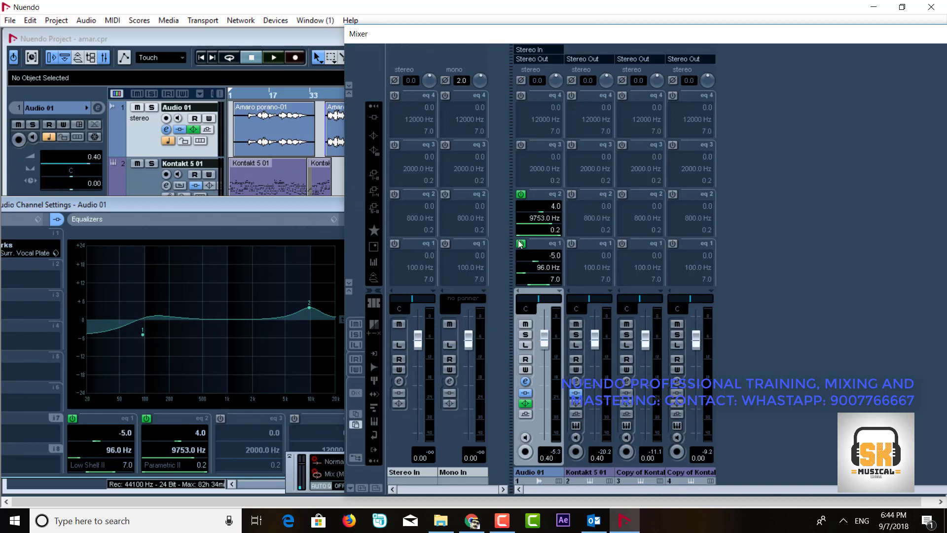
Switch all mixer channels to the equalizer view with curve displays, and reposition the mixer window.
{"action": "left_click", "coordinate": [378, 154]}
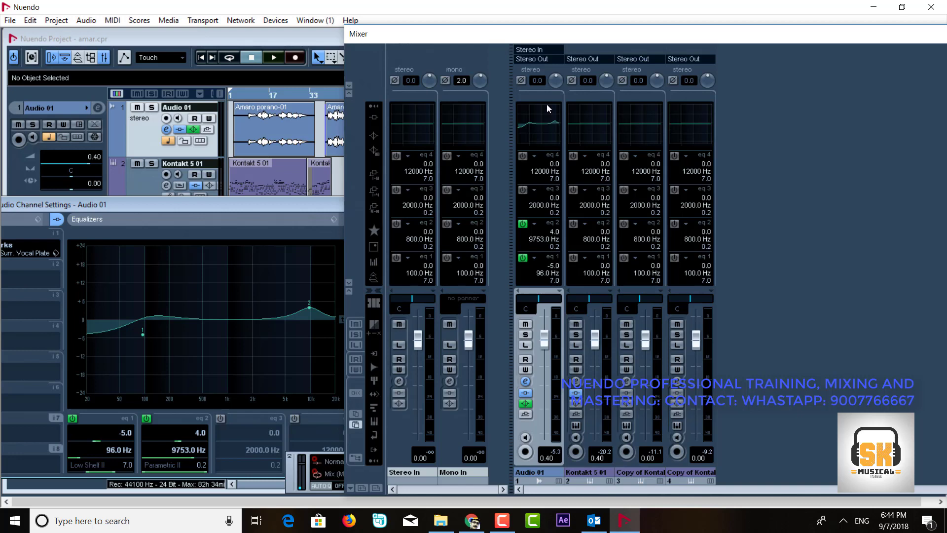
{"action": "left_click_drag", "start_coordinate": [492, 33], "coordinate": [292, 9]}
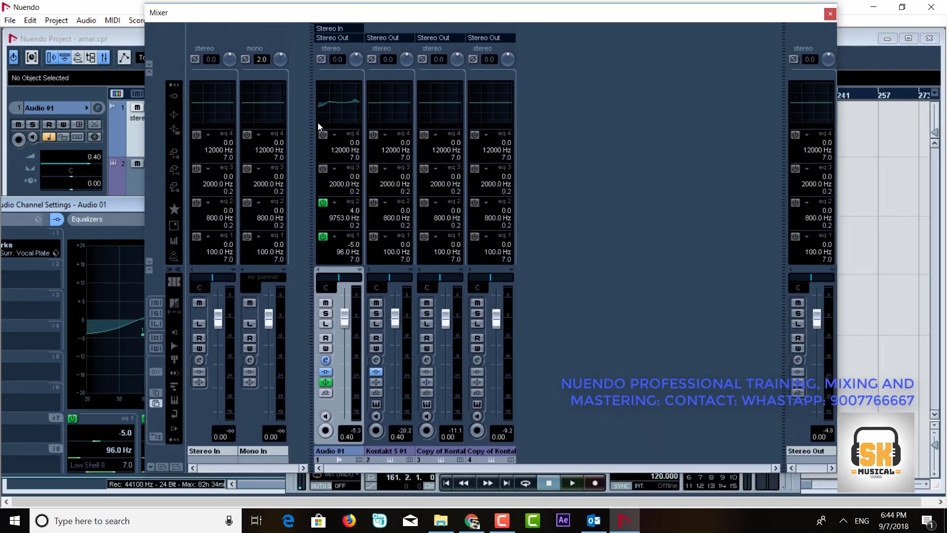
{"action": "left_click_drag", "start_coordinate": [339, 13], "coordinate": [387, 21]}
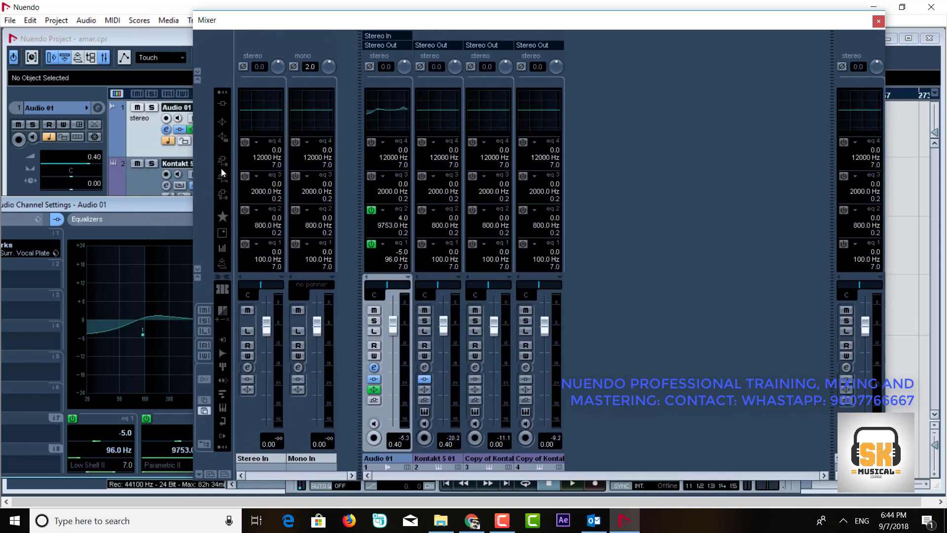
Show the eight send slots on the mixer channels, and close Audio 01's channel settings beside the mixer.
{"action": "left_click", "coordinate": [223, 161]}
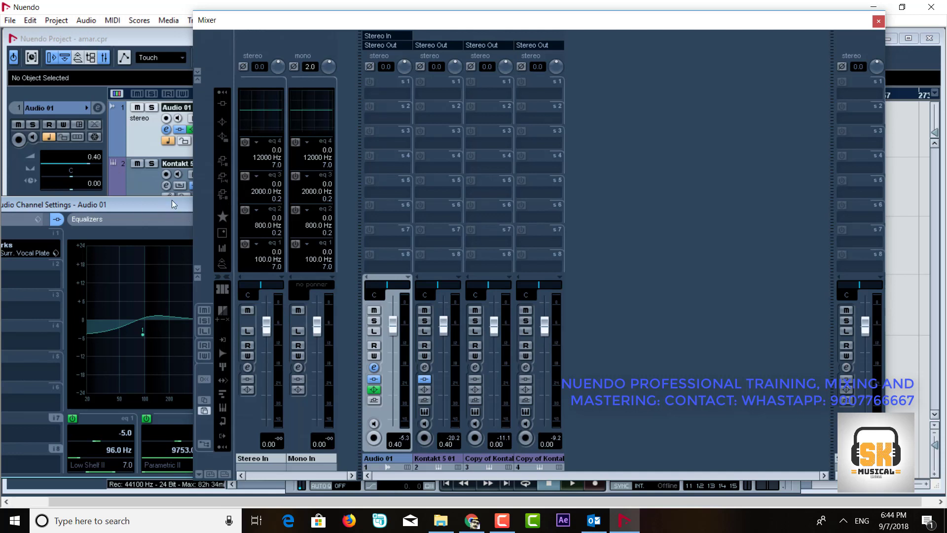
{"action": "left_click_drag", "start_coordinate": [302, 21], "coordinate": [426, 25]}
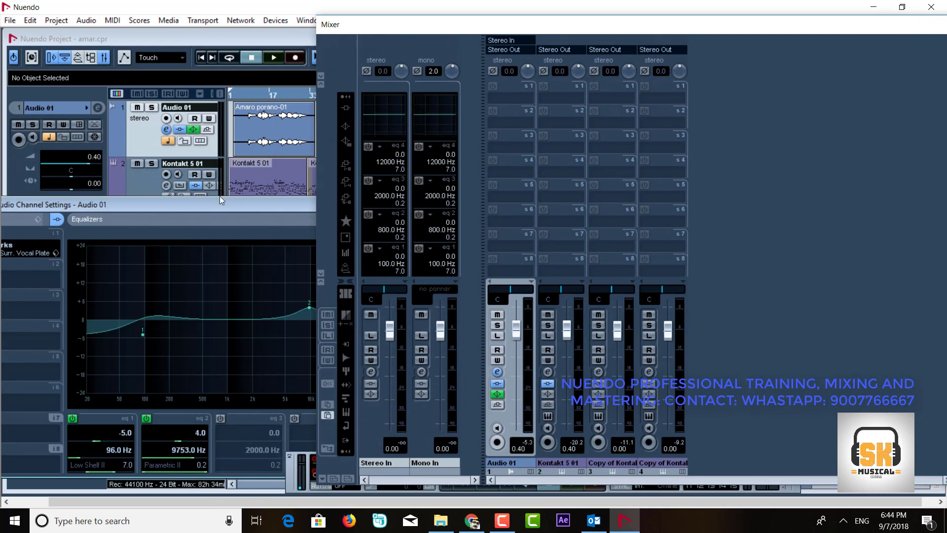
{"action": "left_click_drag", "start_coordinate": [218, 204], "coordinate": [336, 190]}
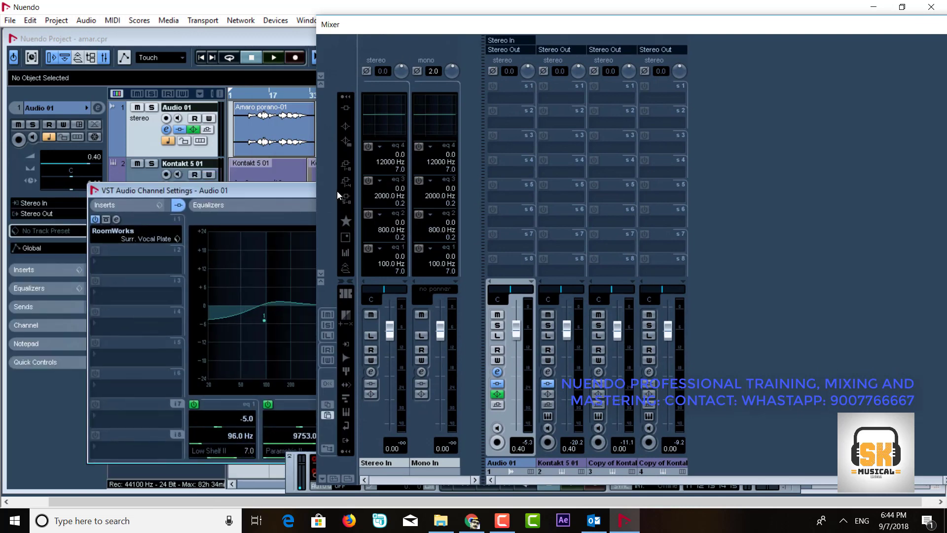
{"action": "left_click", "coordinate": [95, 191]}
{"action": "left_click", "coordinate": [95, 191]}
Add a stereo FX channel track with the GEQ-10 effect below the fourth track.
{"action": "left_click", "coordinate": [143, 309]}
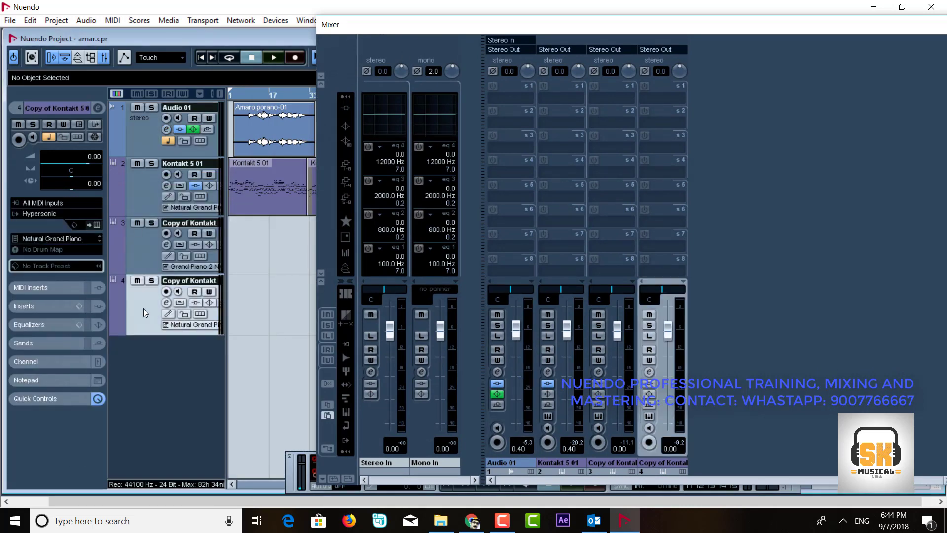
{"action": "right_click", "coordinate": [152, 366]}
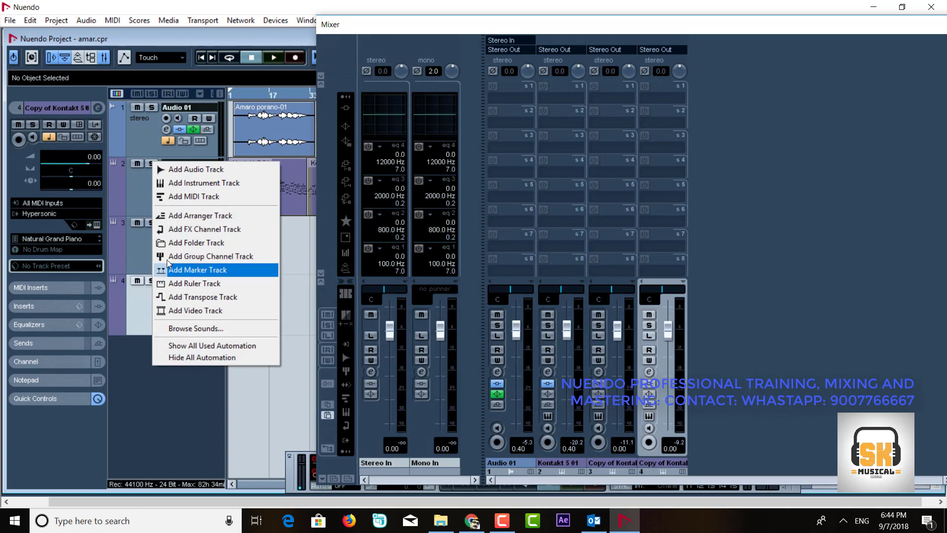
{"action": "left_click", "coordinate": [178, 229]}
{"action": "left_click", "coordinate": [400, 235]}
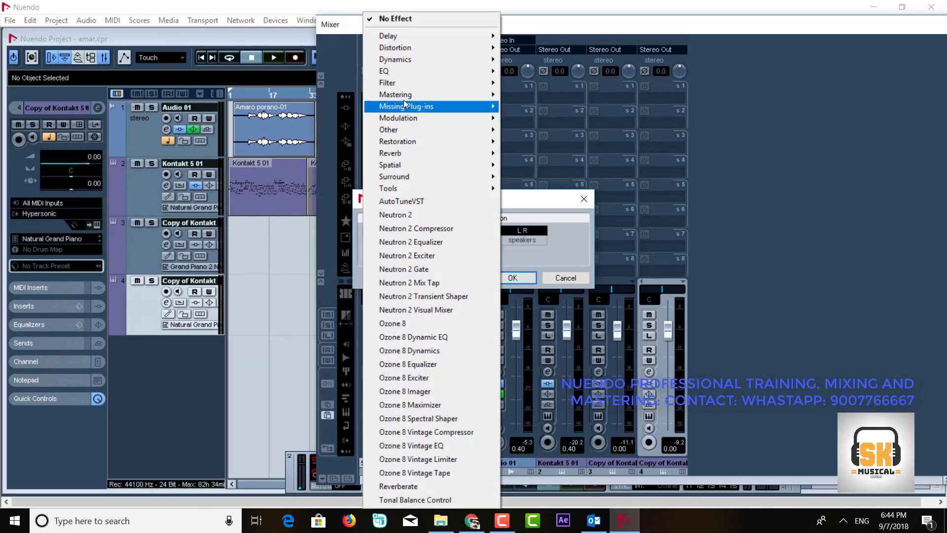
{"action": "mouse_move", "coordinate": [390, 70]}
{"action": "left_click", "coordinate": [522, 73]}
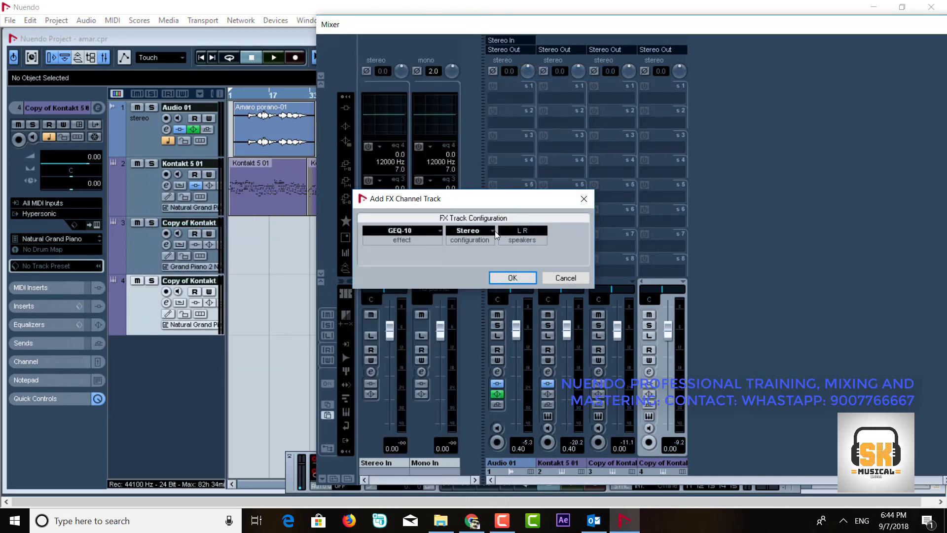
{"action": "left_click", "coordinate": [512, 279]}
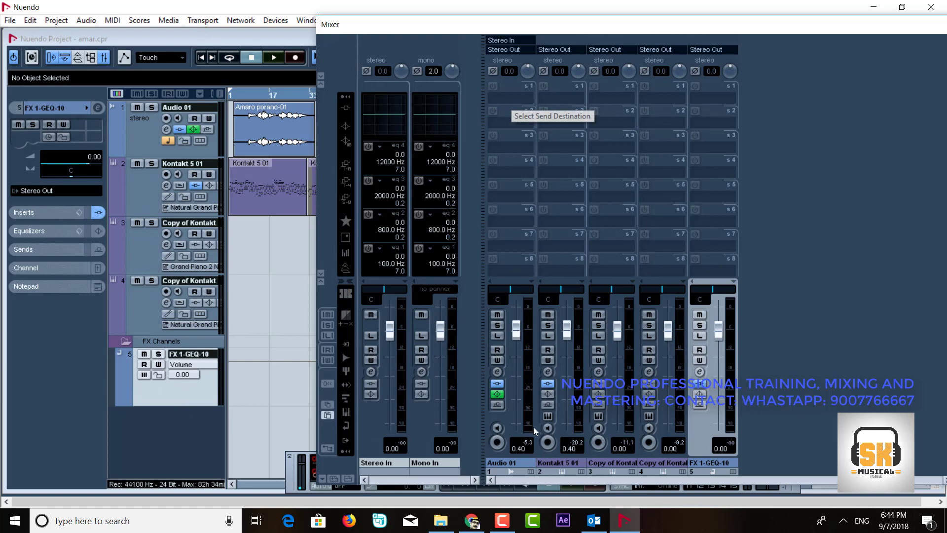
Route the first send of the Audio 01 channel to FX 1-GEQ-10, and close the effect's editor.
{"action": "left_click", "coordinate": [513, 462]}
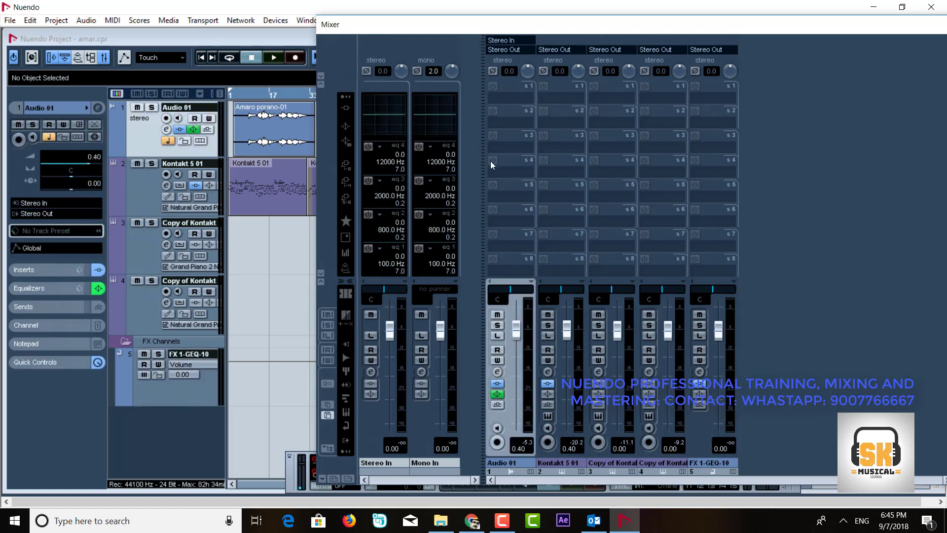
{"action": "left_click", "coordinate": [511, 97]}
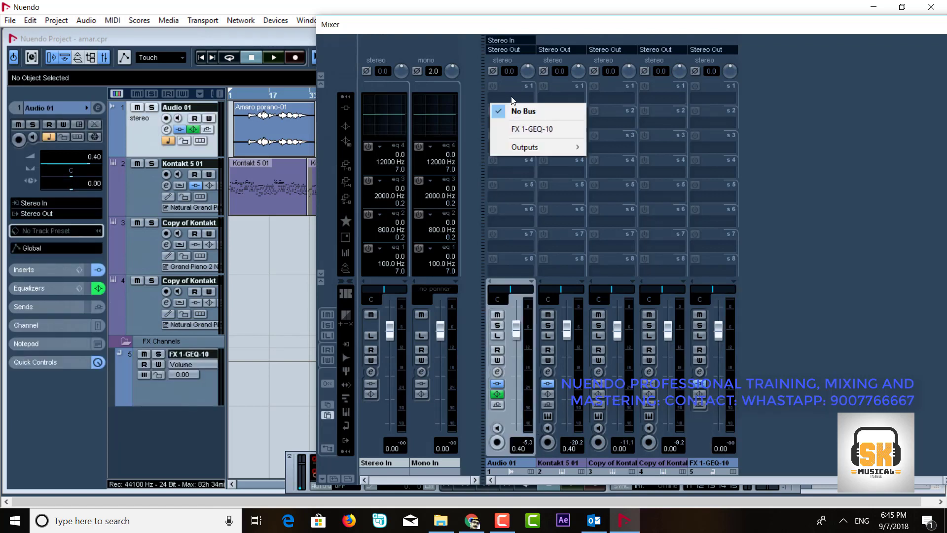
{"action": "left_click", "coordinate": [520, 130]}
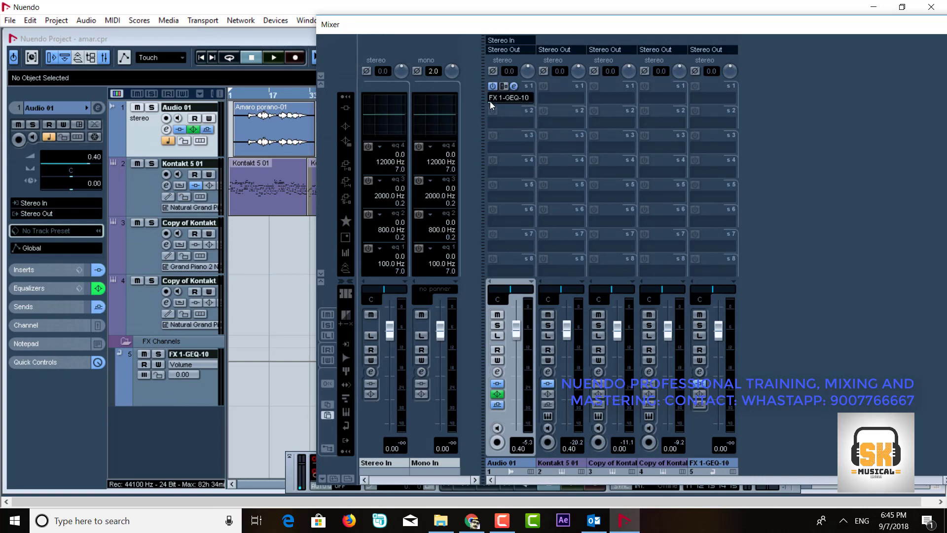
{"action": "left_click", "coordinate": [514, 88]}
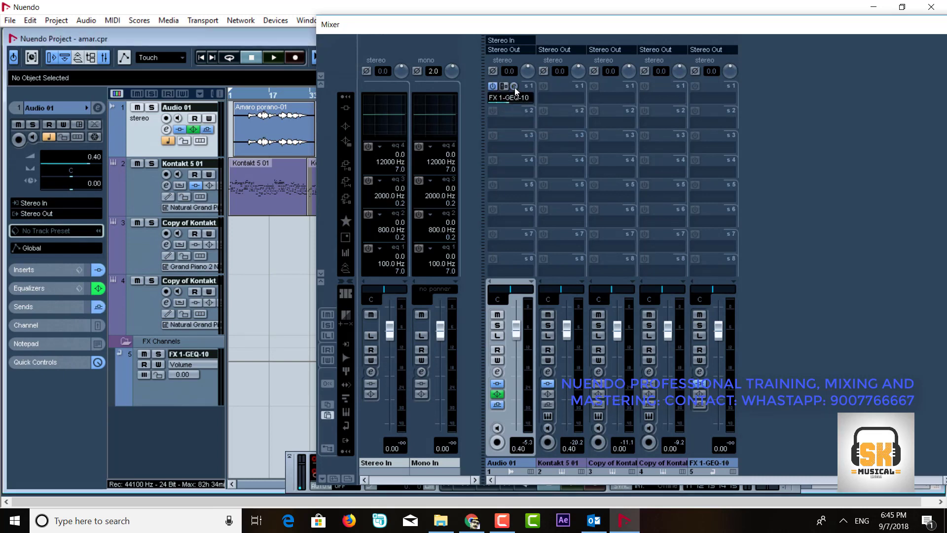
Shape the FX 1 GEQ-10 curve, rising from about -7.8 dB at 31.5 Hz to about 4.8 dB at 16 kHz, and close its editor.
{"action": "left_click_drag", "start_coordinate": [428, 32], "coordinate": [654, 81]}
{"action": "left_click_drag", "start_coordinate": [427, 179], "coordinate": [173, 148]}
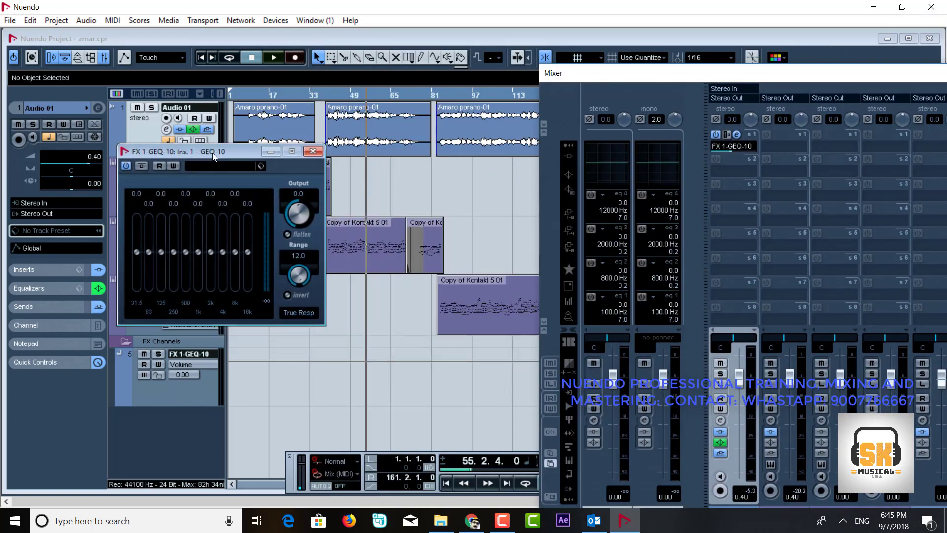
{"action": "left_click_drag", "start_coordinate": [580, 81], "coordinate": [380, 49]}
{"action": "mouse_move", "coordinate": [208, 253]}
{"action": "left_mouse_down"}
{"action": "mouse_move", "coordinate": [249, 227]}
{"action": "mouse_move", "coordinate": [239, 239]}
{"action": "mouse_move", "coordinate": [254, 247]}
{"action": "mouse_move", "coordinate": [252, 239]}
{"action": "left_mouse_up"}
{"action": "mouse_move", "coordinate": [194, 253]}
{"action": "left_mouse_down"}
{"action": "mouse_move", "coordinate": [167, 256]}
{"action": "mouse_move", "coordinate": [134, 280]}
{"action": "left_mouse_up"}
{"action": "mouse_move", "coordinate": [167, 261]}
{"action": "left_mouse_down"}
{"action": "mouse_move", "coordinate": [222, 240]}
{"action": "mouse_move", "coordinate": [145, 255]}
{"action": "left_mouse_up"}
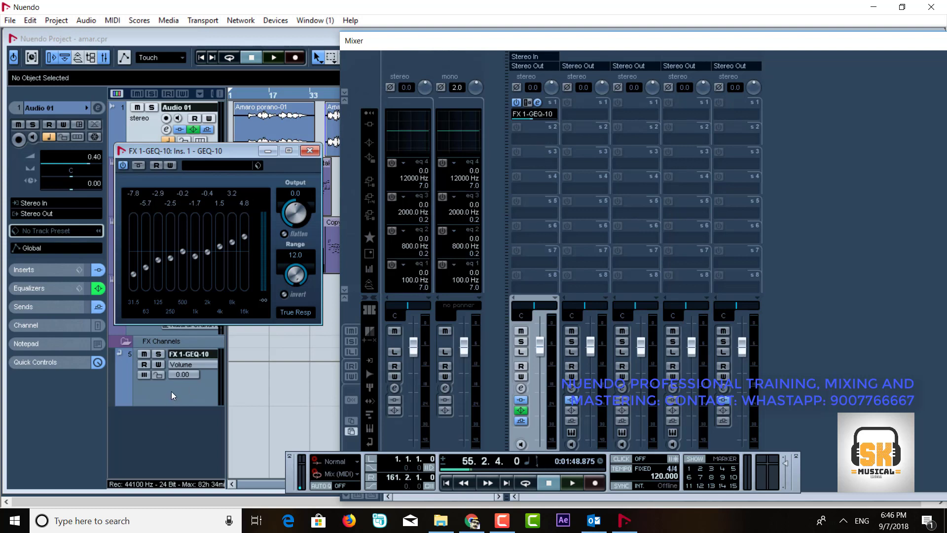
{"action": "left_click", "coordinate": [307, 152]}
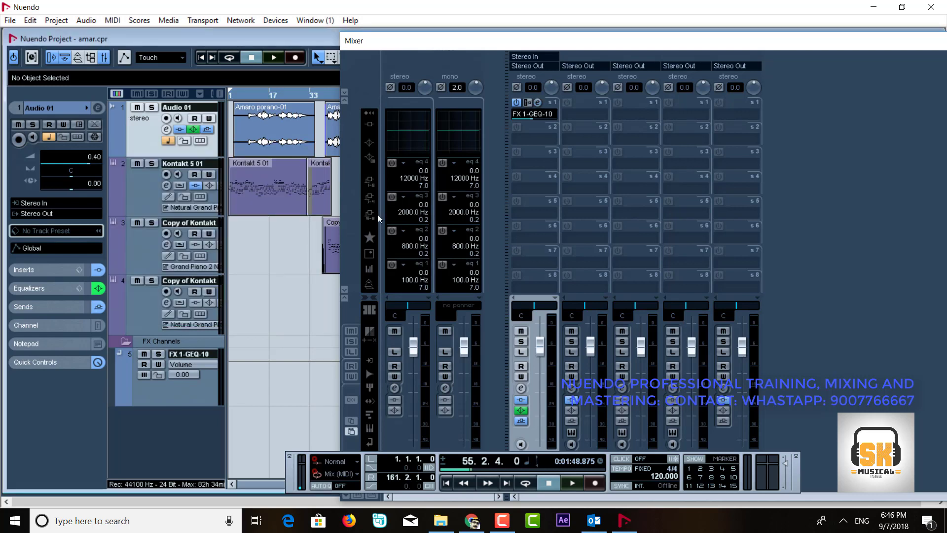
Show sends 1–4, sends 5–8, studio sends and surround panners in turn on the mixer channels.
{"action": "left_click", "coordinate": [371, 199]}
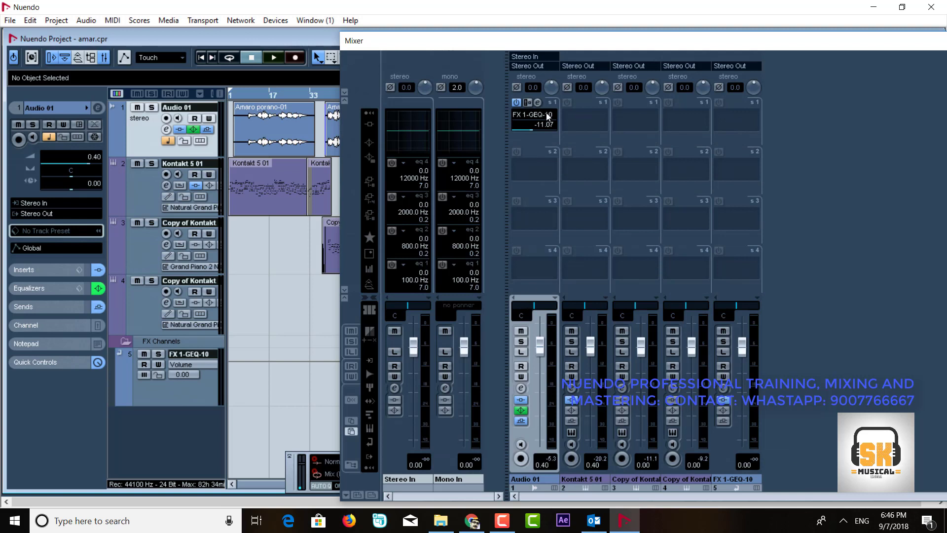
{"action": "left_click", "coordinate": [370, 215]}
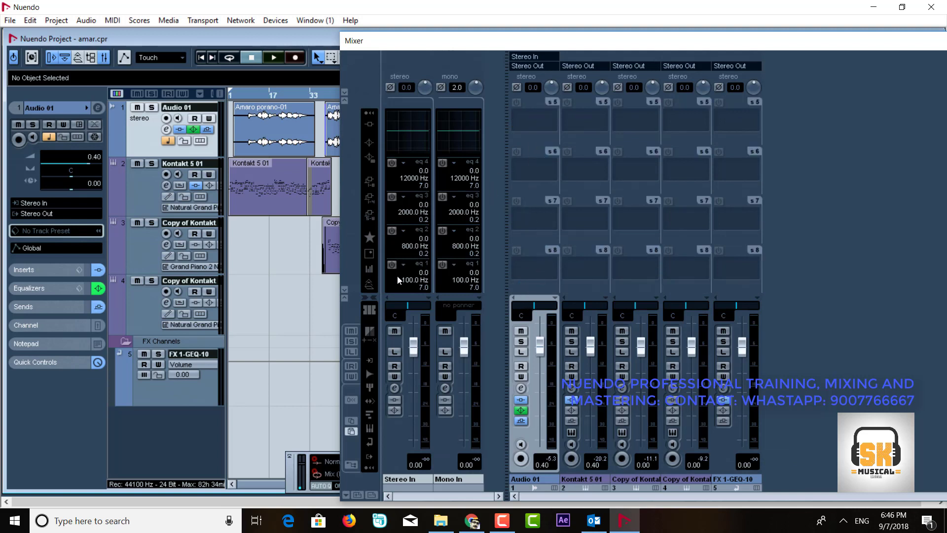
{"action": "left_click", "coordinate": [370, 238]}
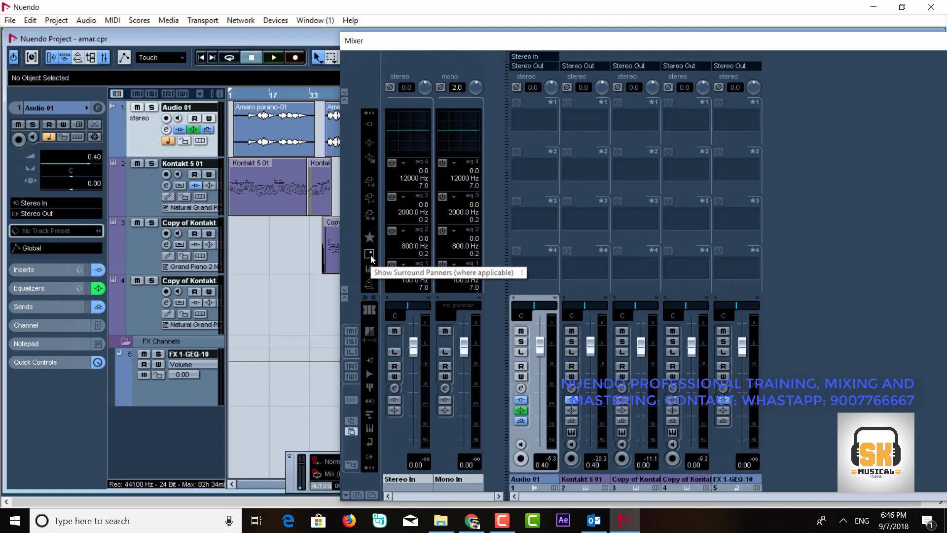
{"action": "left_click", "coordinate": [371, 256]}
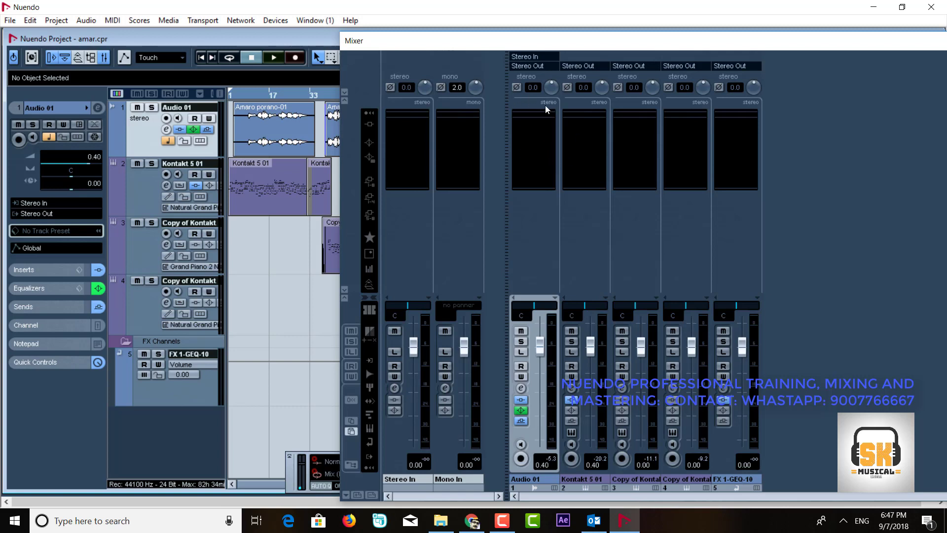
Pan the Audio 01 channel to the left and back, and reset its pan to centre.
{"action": "left_click", "coordinate": [538, 65]}
{"action": "left_click", "coordinate": [529, 65]}
{"action": "mouse_move", "coordinate": [533, 306]}
{"action": "left_mouse_down"}
{"action": "mouse_move", "coordinate": [512, 299]}
{"action": "mouse_move", "coordinate": [559, 306]}
{"action": "mouse_move", "coordinate": [504, 306]}
{"action": "mouse_move", "coordinate": [561, 312]}
{"action": "mouse_move", "coordinate": [522, 306]}
{"action": "left_mouse_up"}
{"action": "left_click_drag", "start_coordinate": [514, 304], "coordinate": [531, 307]}
{"action": "left_click_drag", "start_coordinate": [532, 306], "coordinate": [531, 307]}
{"action": "left_click", "coordinate": [533, 309], "text": "ctrl"}
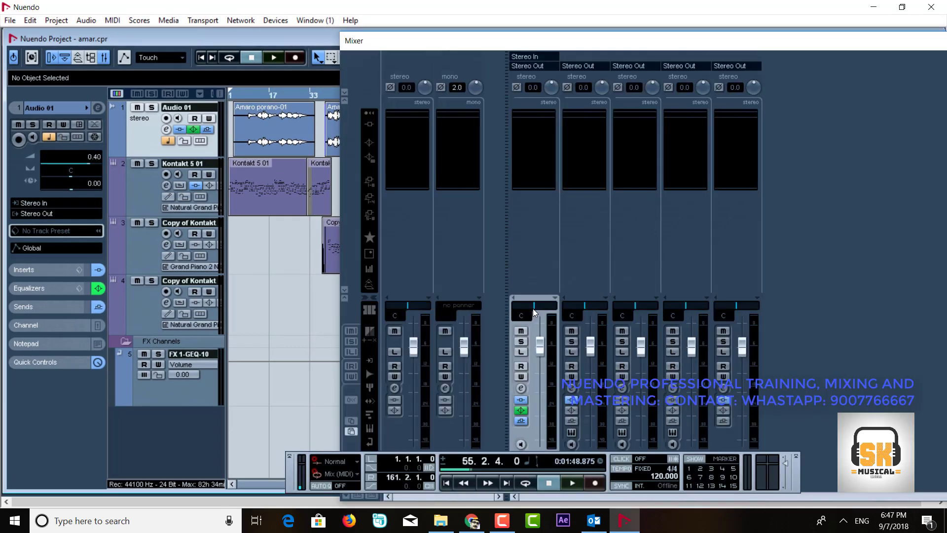
Add a 5.1 output bus in the VST connections, and close the connections window.
{"action": "left_click", "coordinate": [275, 21]}
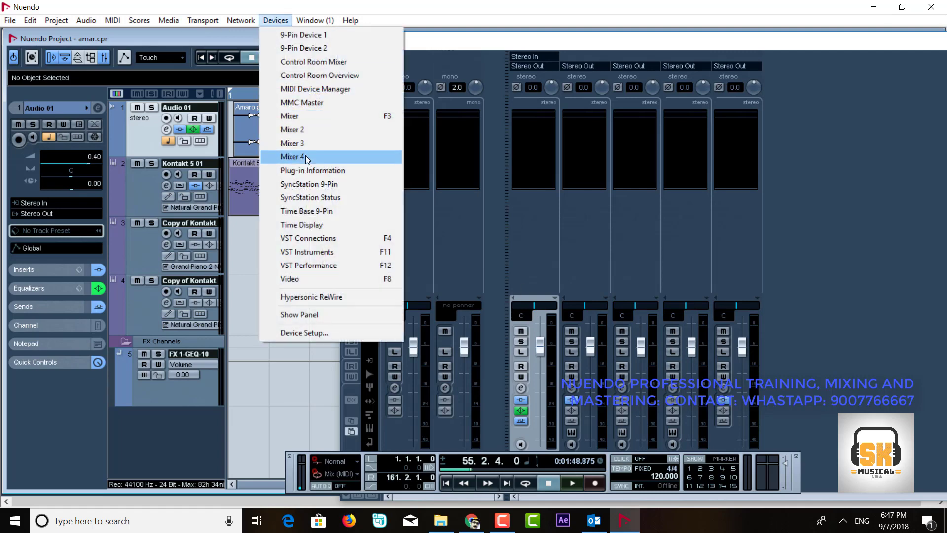
{"action": "left_click", "coordinate": [327, 237]}
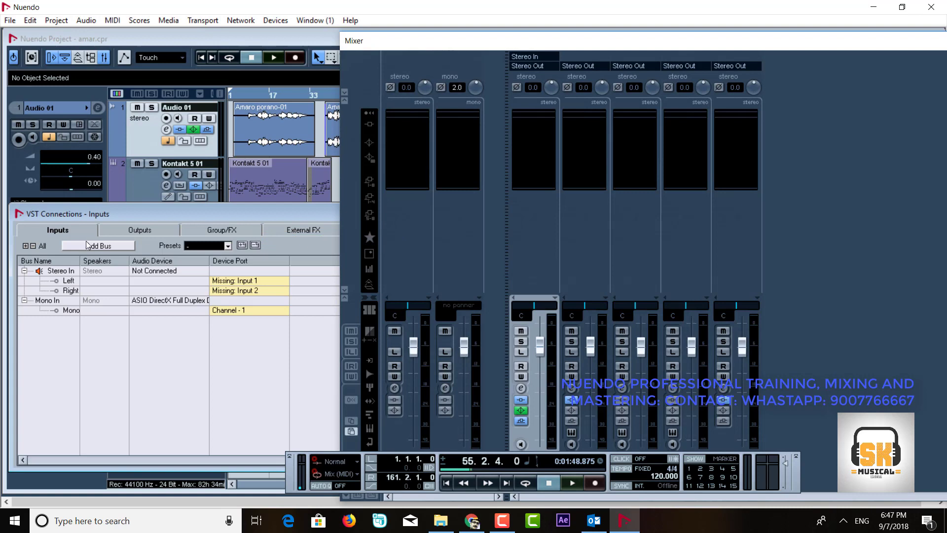
{"action": "left_click", "coordinate": [140, 233]}
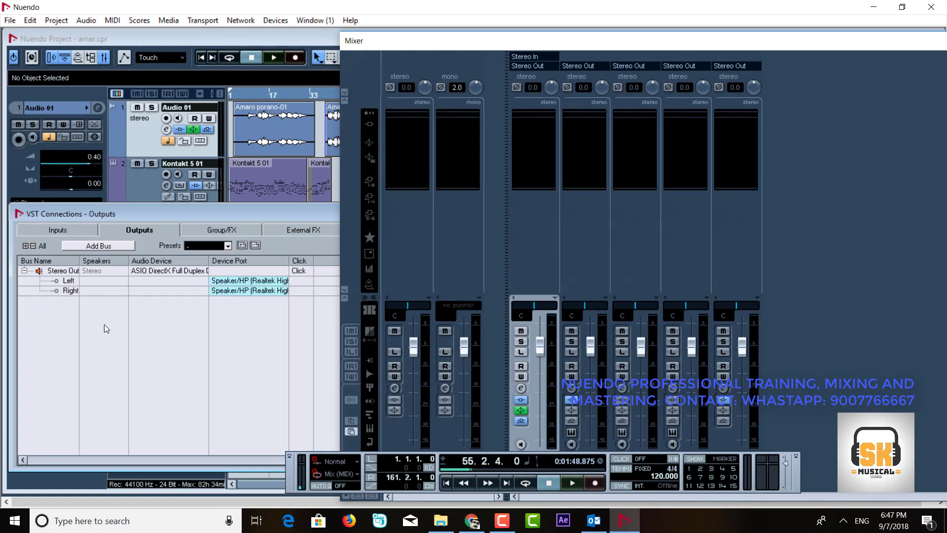
{"action": "left_click", "coordinate": [89, 246]}
{"action": "left_click", "coordinate": [441, 227]}
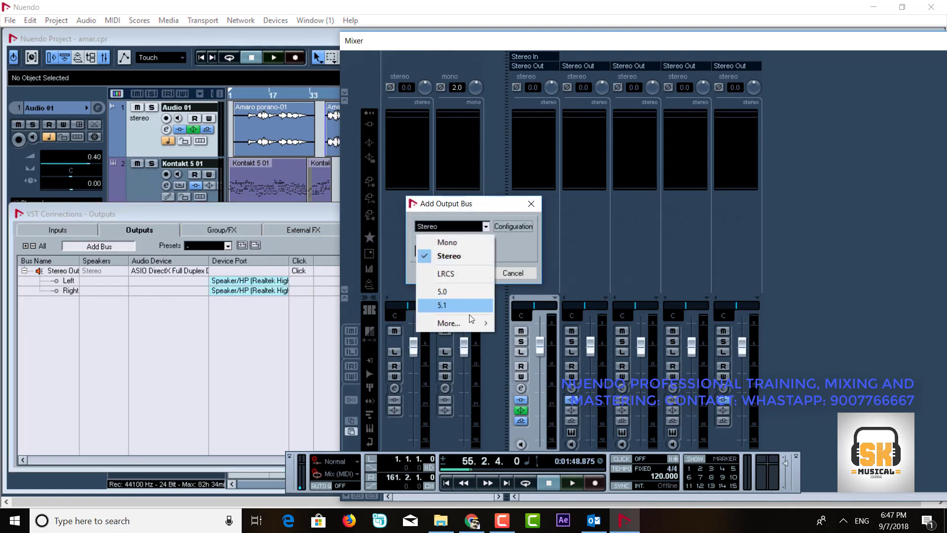
{"action": "left_click", "coordinate": [466, 304]}
{"action": "left_click", "coordinate": [458, 274]}
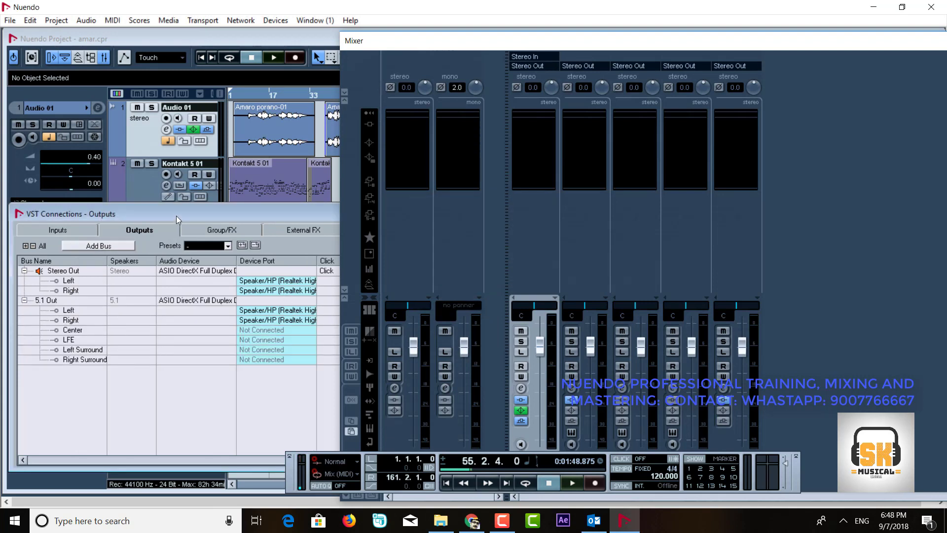
{"action": "left_click_drag", "start_coordinate": [177, 215], "coordinate": [5, 220]}
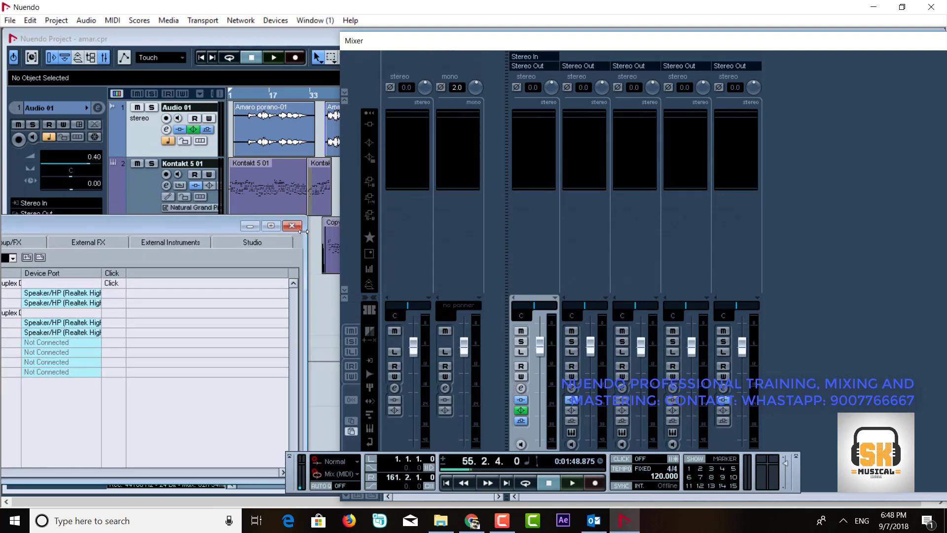
{"action": "left_click", "coordinate": [306, 226]}
Route the Audio 01 channel's output to 5.1 Out, and open its surround panner clear of the mixer.
{"action": "left_click", "coordinate": [538, 66]}
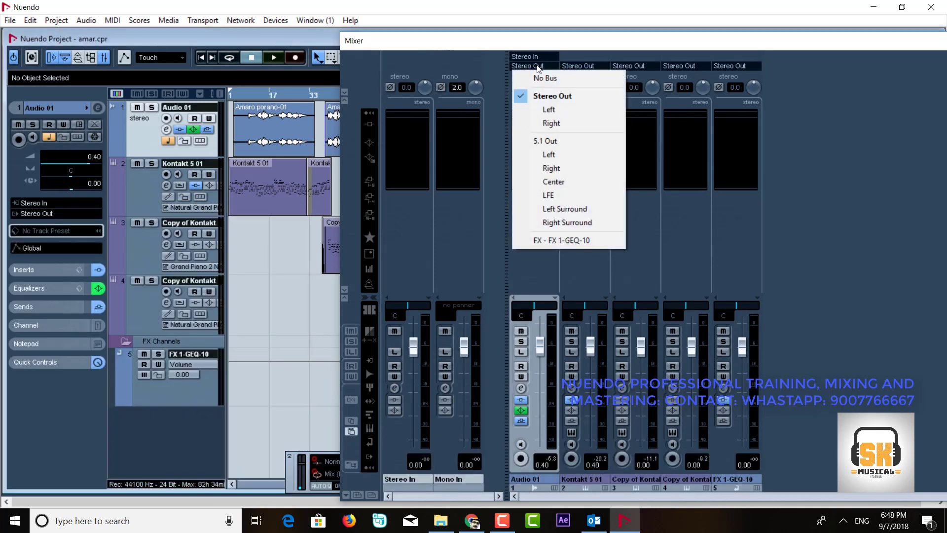
{"action": "left_click", "coordinate": [544, 142]}
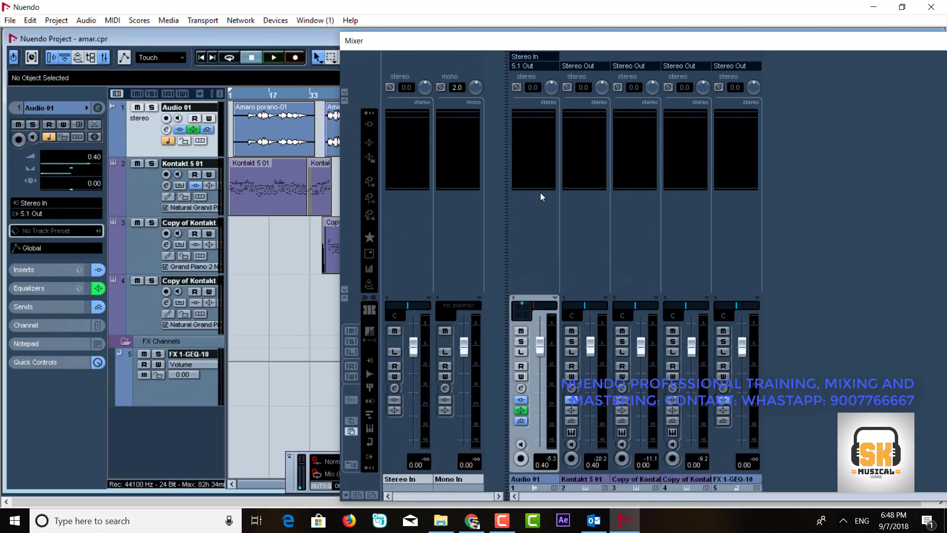
{"action": "left_click", "coordinate": [524, 313]}
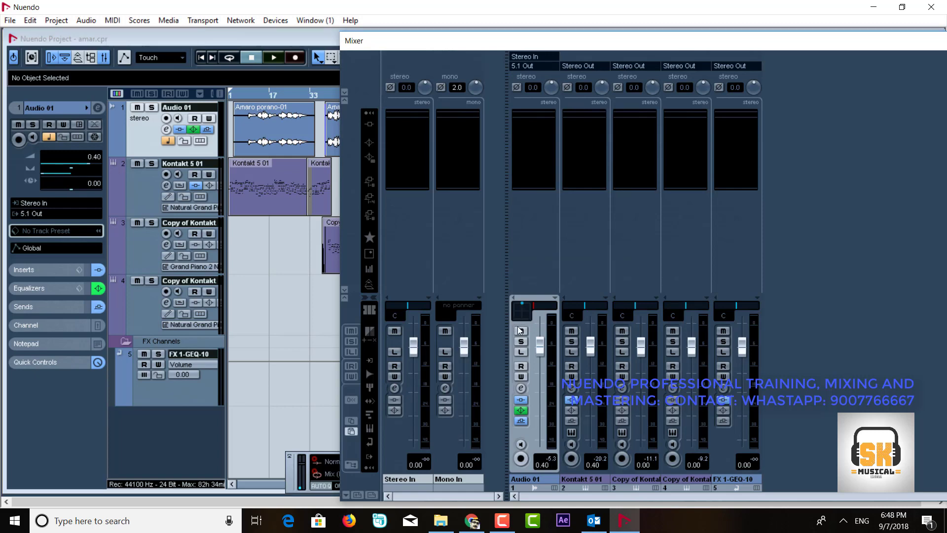
{"action": "double_click", "coordinate": [520, 311]}
{"action": "left_click_drag", "start_coordinate": [456, 40], "coordinate": [647, 63]}
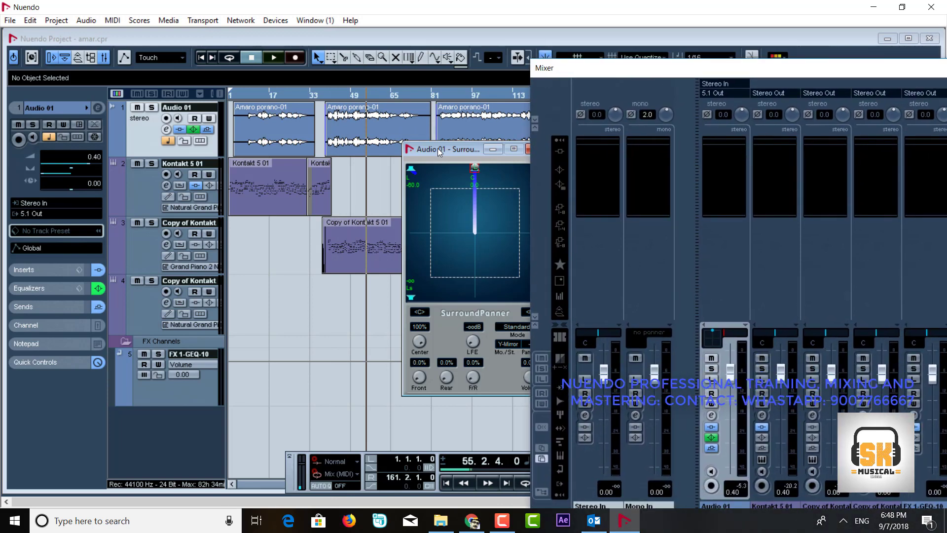
Shift Audio 01's surround position to about R 66, midway between front and rear, and close the panner.
{"action": "left_click_drag", "start_coordinate": [437, 148], "coordinate": [360, 207]}
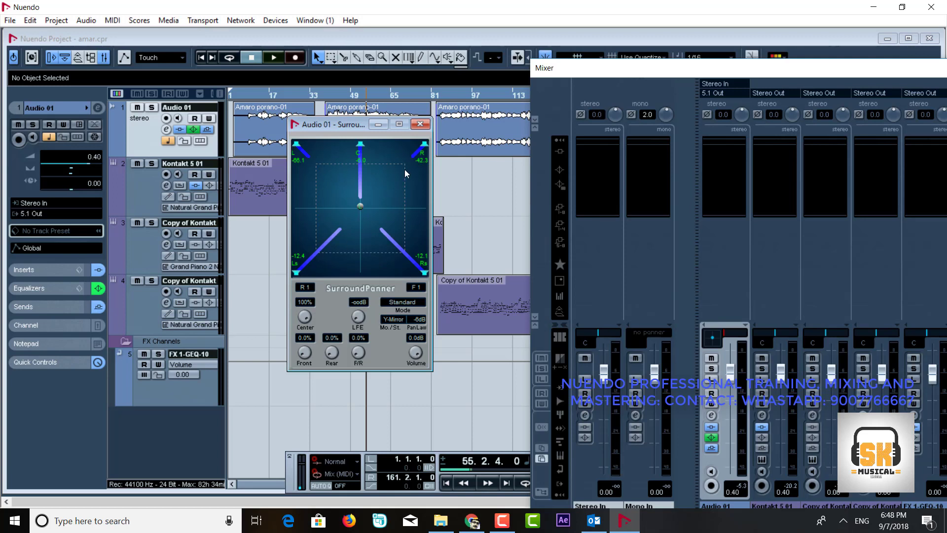
{"action": "left_click_drag", "start_coordinate": [360, 206], "coordinate": [393, 213]}
{"action": "left_click_drag", "start_coordinate": [394, 209], "coordinate": [403, 207]}
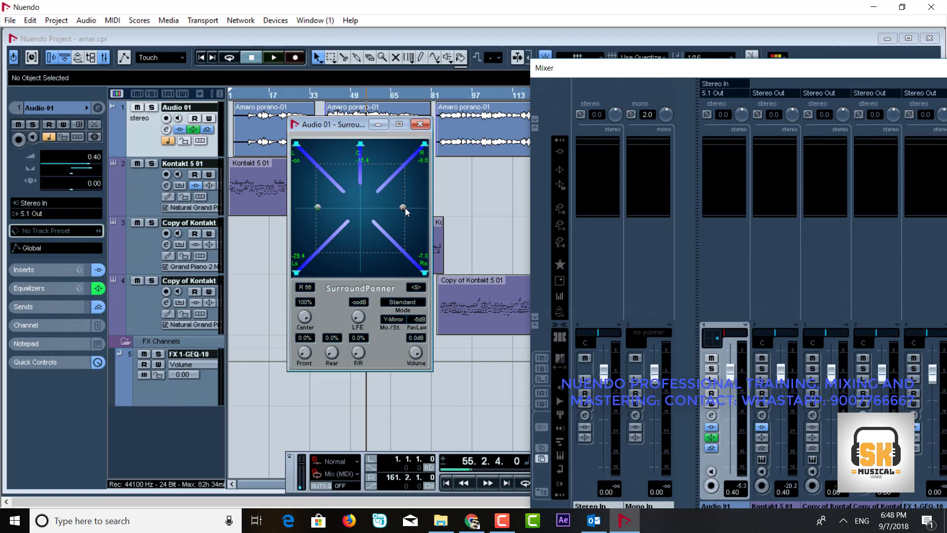
{"action": "left_click", "coordinate": [420, 124]}
{"action": "left_click_drag", "start_coordinate": [626, 68], "coordinate": [457, 35]}
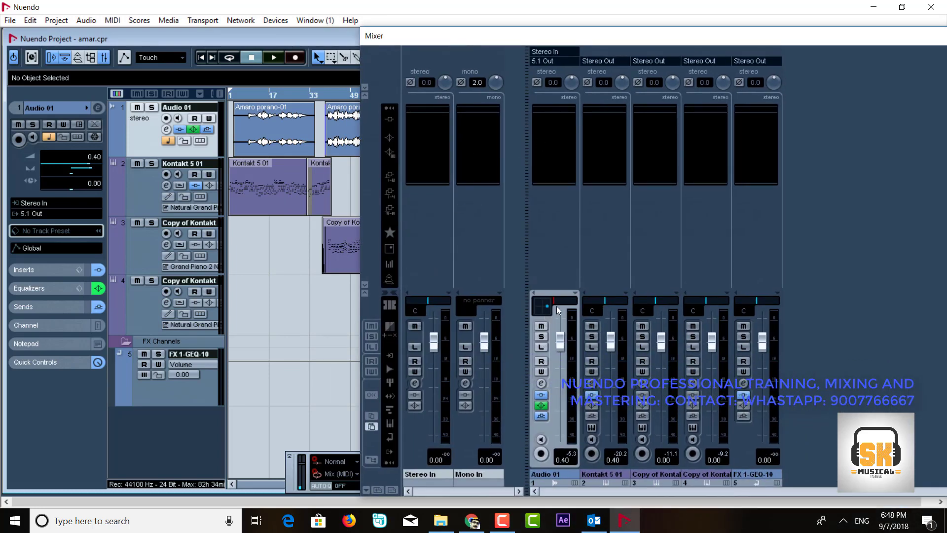
Show all meters on the mixer channels, and start playback from near the beginning of the second Audio 01 clip.
{"action": "left_click", "coordinate": [389, 266]}
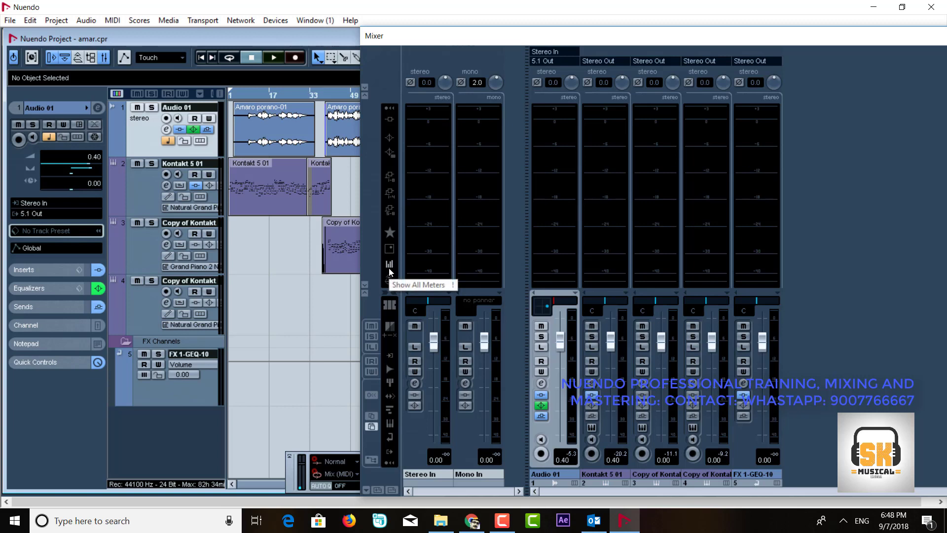
{"action": "left_click", "coordinate": [328, 97]}
{"action": "key", "text": "space"}
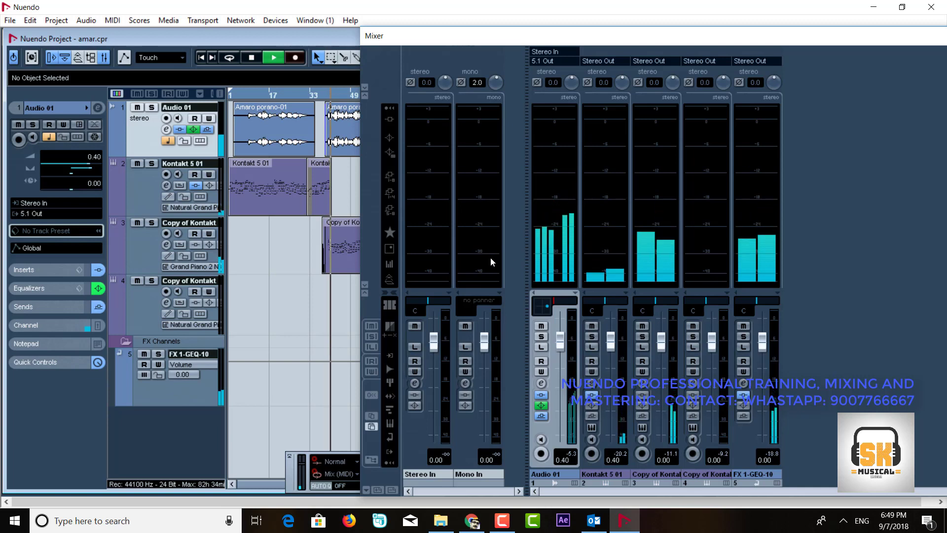
Route the Audio 01 channel's output back to Stereo Out during playback, and stop the project.
{"action": "left_click", "coordinate": [555, 61]}
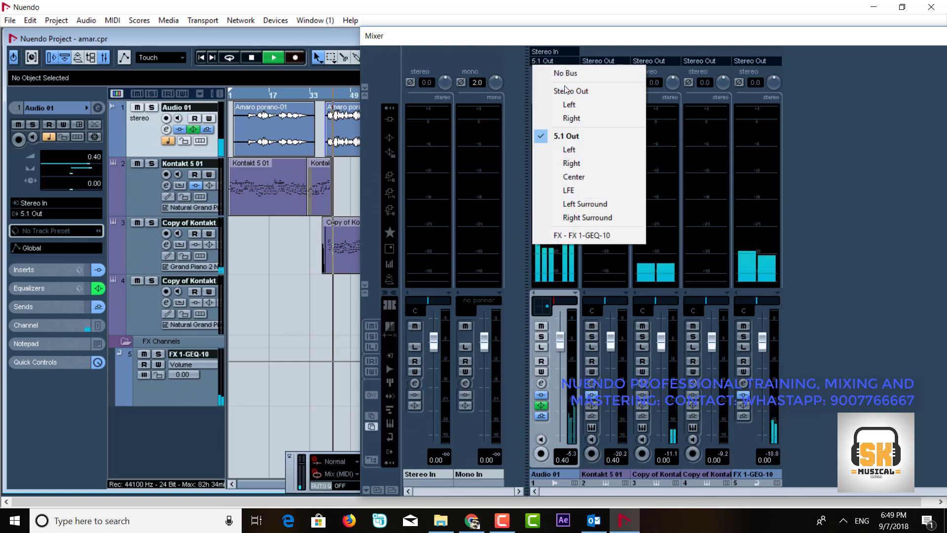
{"action": "left_click", "coordinate": [566, 90]}
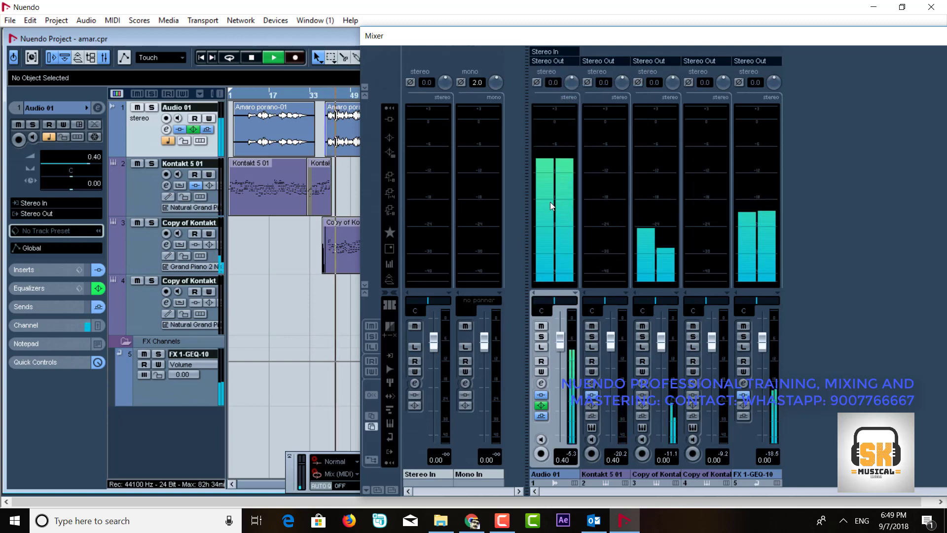
{"action": "key", "text": "space"}
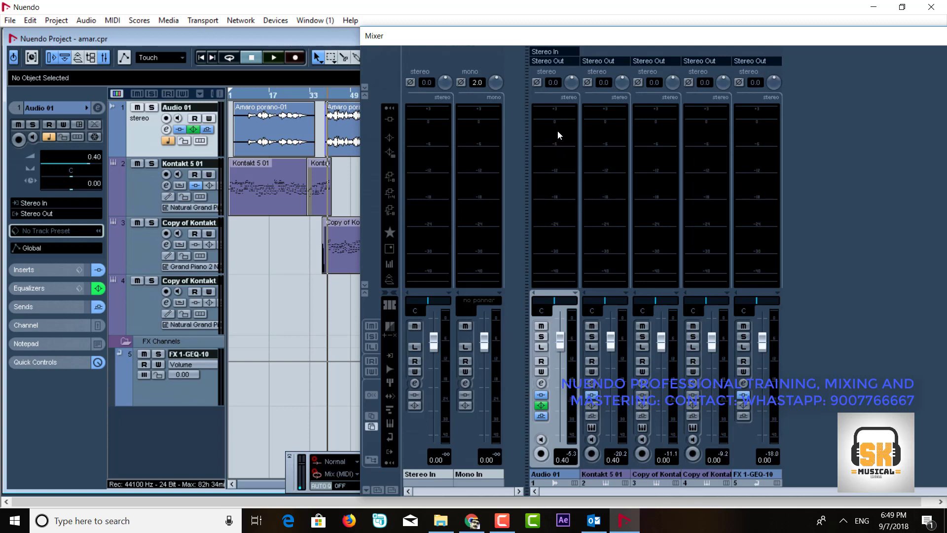
Set the global meter settings to Hold Peaks, and play the project briefly to check the peak lines.
{"action": "right_click", "coordinate": [555, 131]}
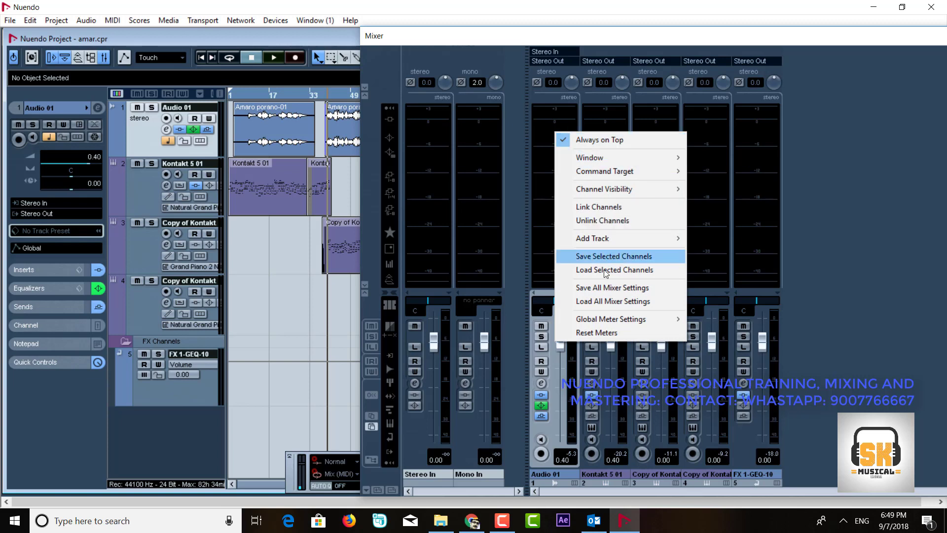
{"action": "mouse_move", "coordinate": [622, 320]}
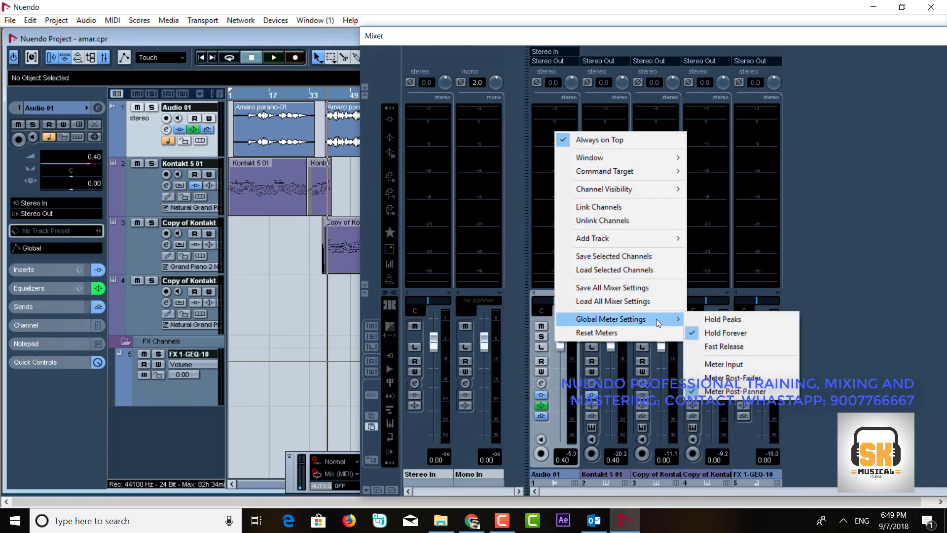
{"action": "left_click", "coordinate": [718, 319]}
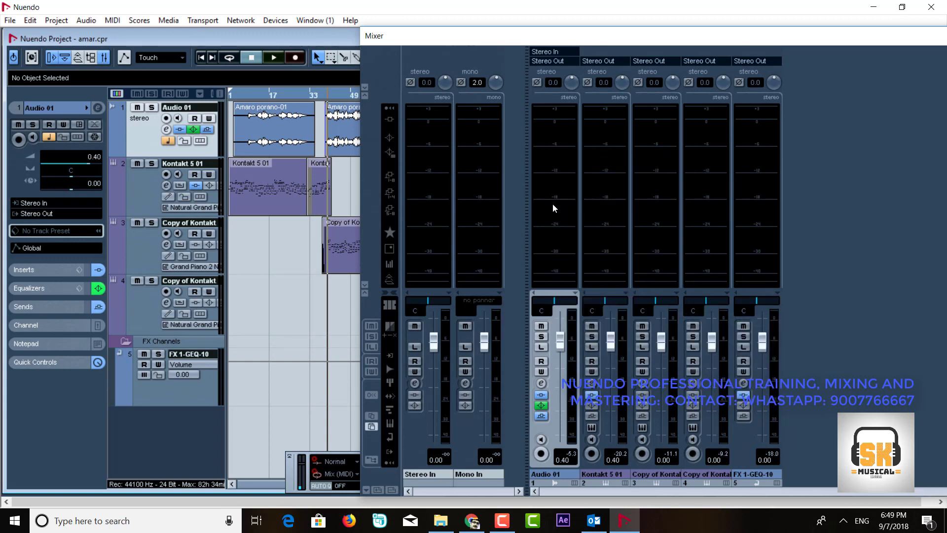
{"action": "key", "text": "space"}
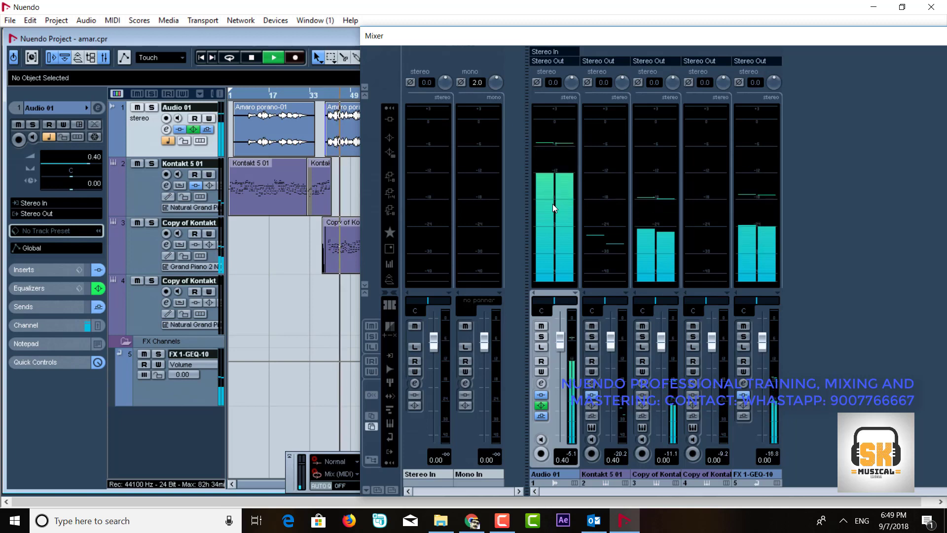
{"action": "key", "text": "space"}
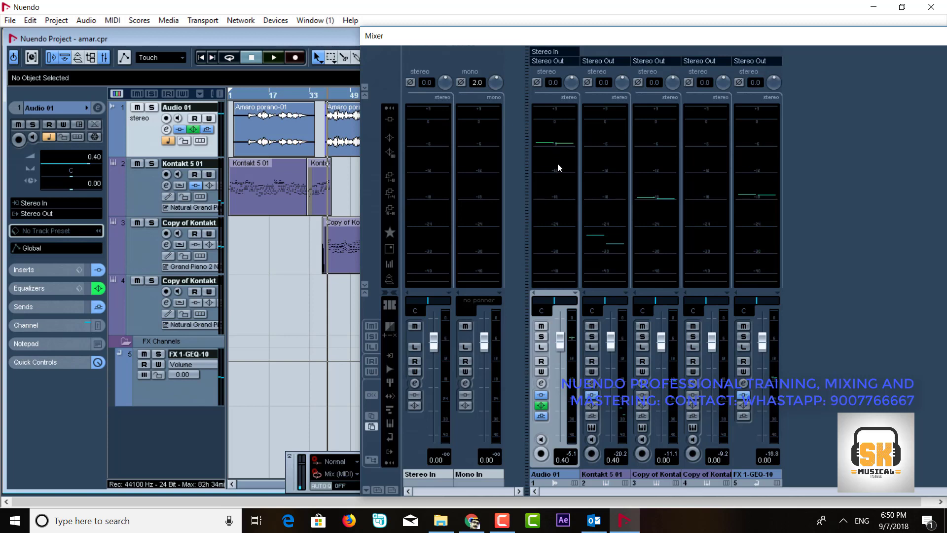
Show the channel overview in the mixer, and route the Audio 01 and Kontakt 5 01 outputs to 5.1 Out.
{"action": "left_click", "coordinate": [390, 281]}
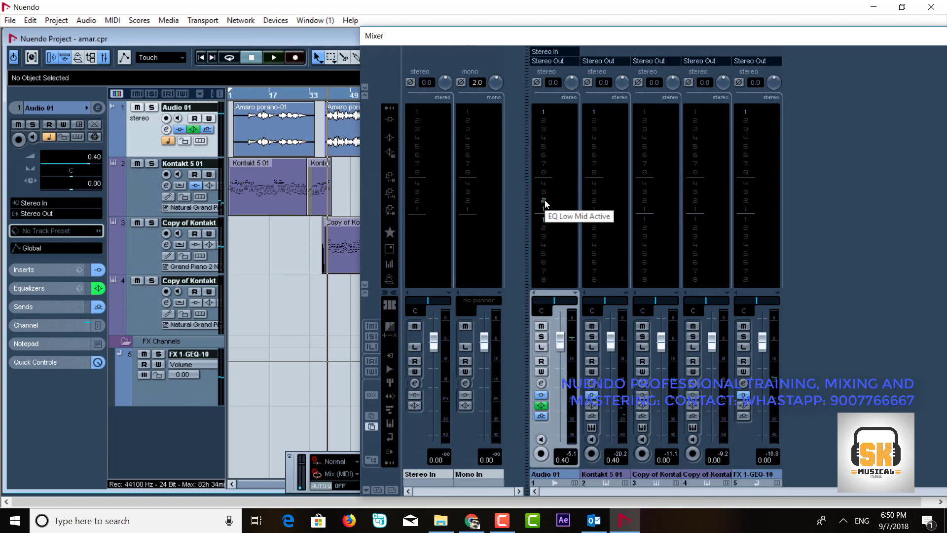
{"action": "left_click", "coordinate": [558, 62]}
{"action": "left_click", "coordinate": [566, 137]}
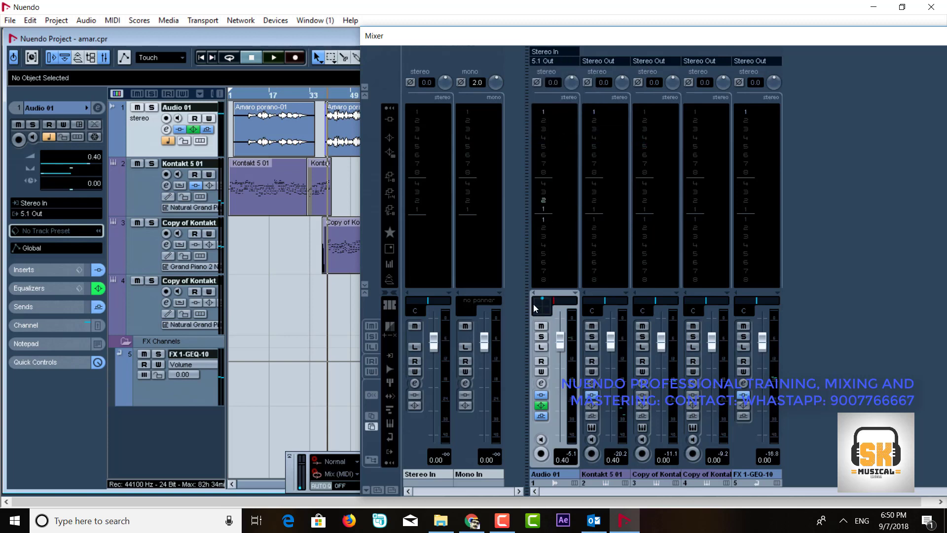
{"action": "left_click", "coordinate": [601, 61]}
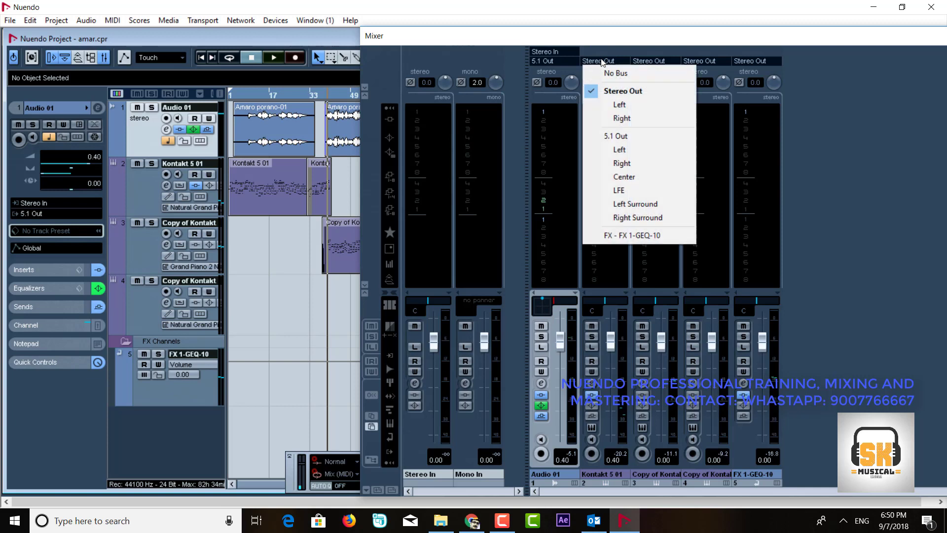
{"action": "left_click", "coordinate": [616, 137]}
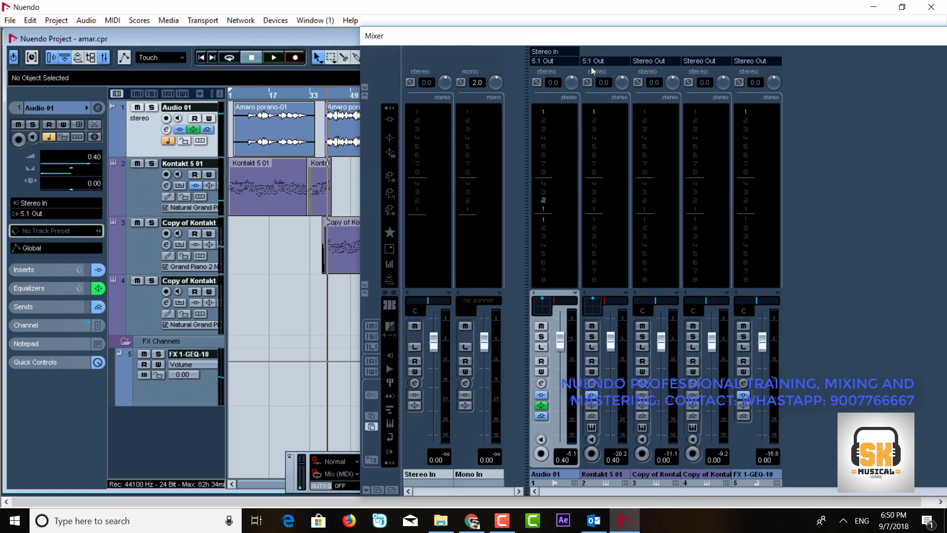
Route the Kontakt 5 01 and Audio 01 channel outputs back to Stereo Out.
{"action": "left_click", "coordinate": [606, 61]}
{"action": "left_click", "coordinate": [615, 91]}
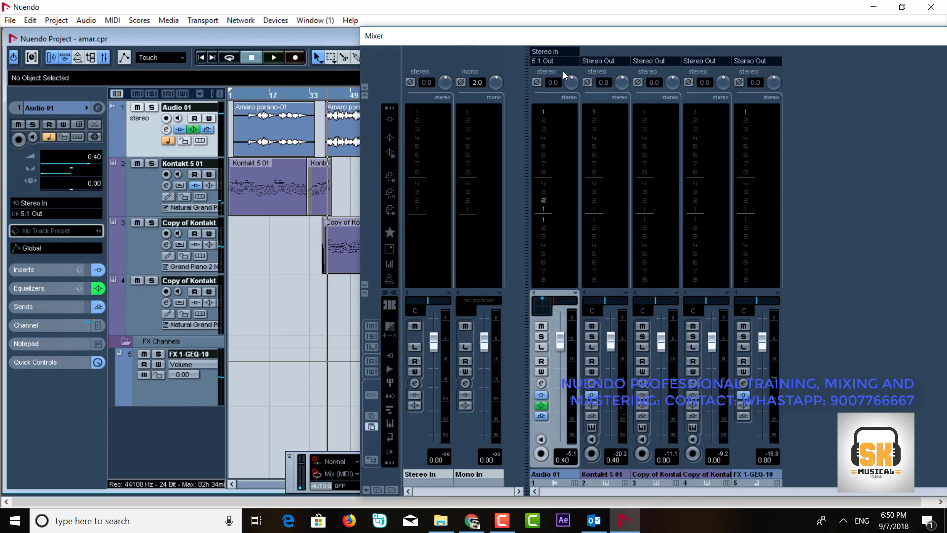
{"action": "left_click", "coordinate": [560, 61]}
{"action": "left_click", "coordinate": [573, 90]}
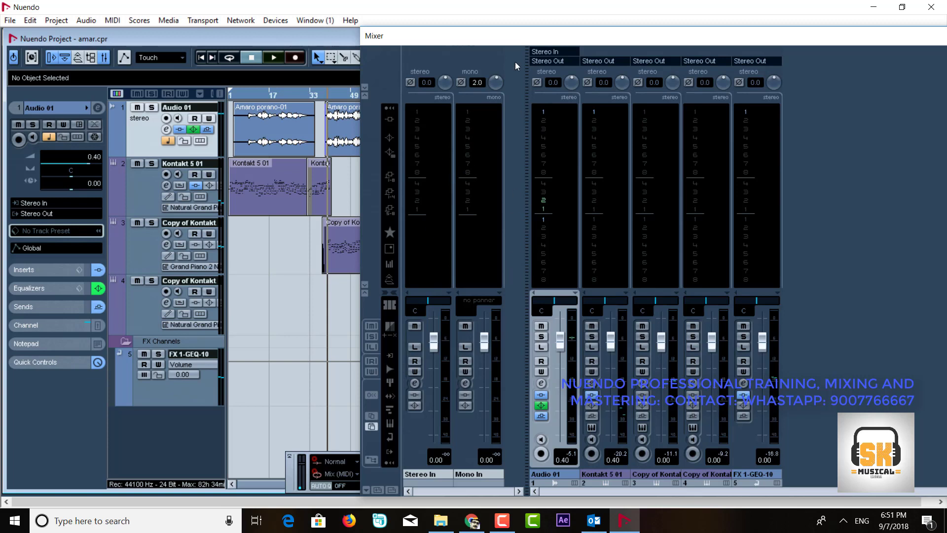
Check the mixer's Always on Top option, and move the mixer farther across the project window.
{"action": "right_click", "coordinate": [480, 58]}
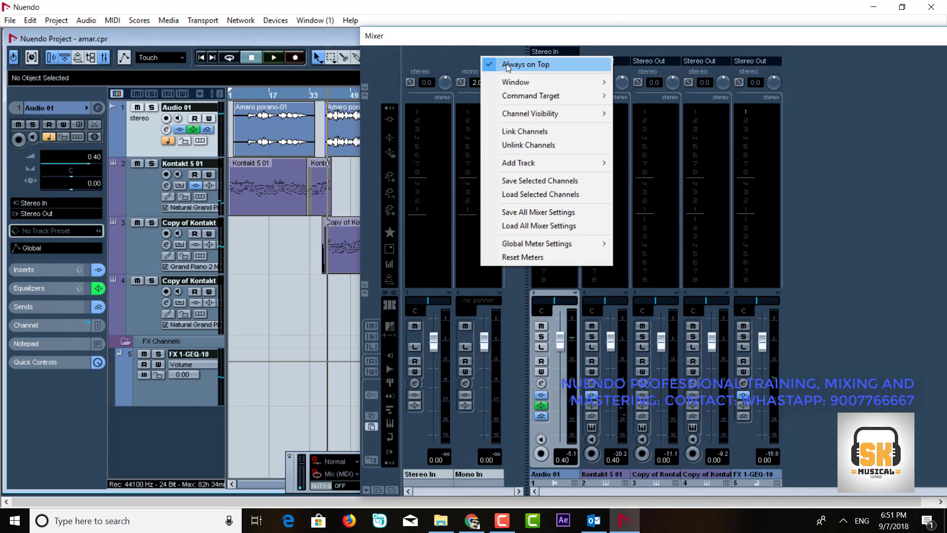
{"action": "left_click", "coordinate": [437, 54]}
{"action": "left_click_drag", "start_coordinate": [452, 42], "coordinate": [345, 32]}
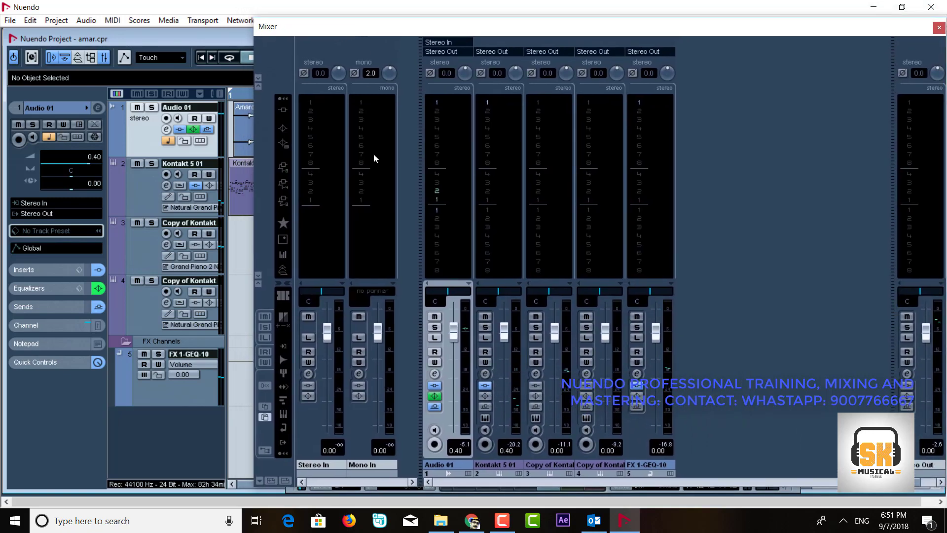
Switch to the browser's Amazon graphics card results, open the EVGA GeForce 210 Passive listing, and examine the card's monitor connectors.
{"action": "left_click", "coordinate": [472, 520]}
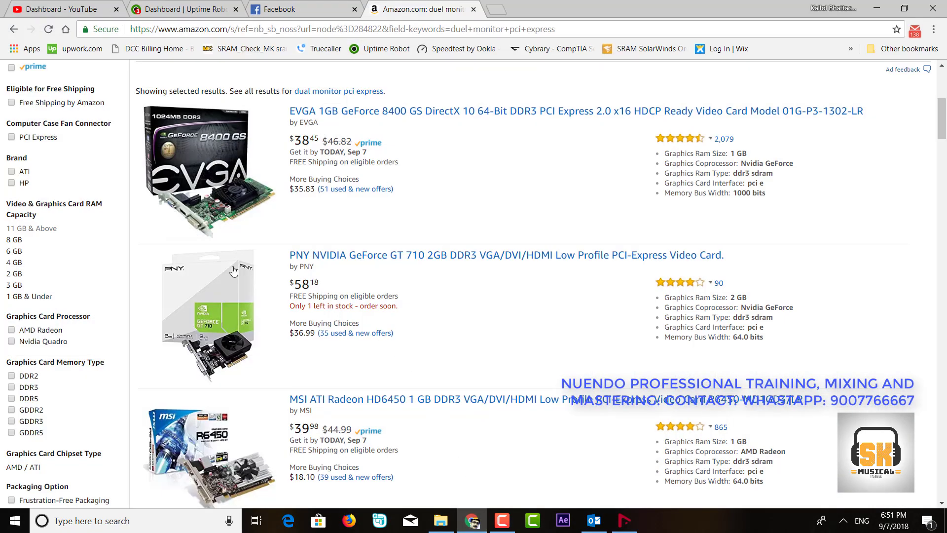
{"action": "scroll", "coordinate": [244, 316], "scroll_direction": "down", "scroll_amount": 1}
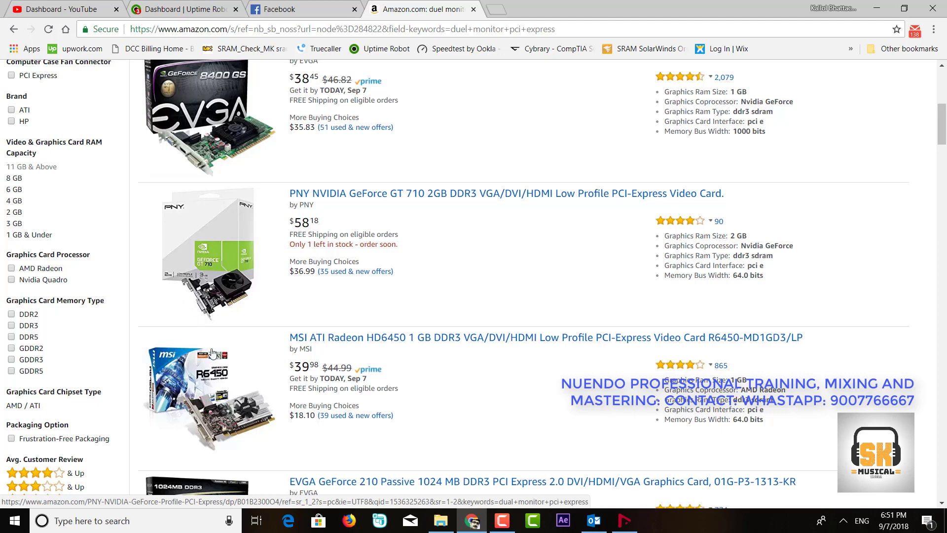
{"action": "scroll", "coordinate": [213, 336], "scroll_direction": "down", "scroll_amount": 3}
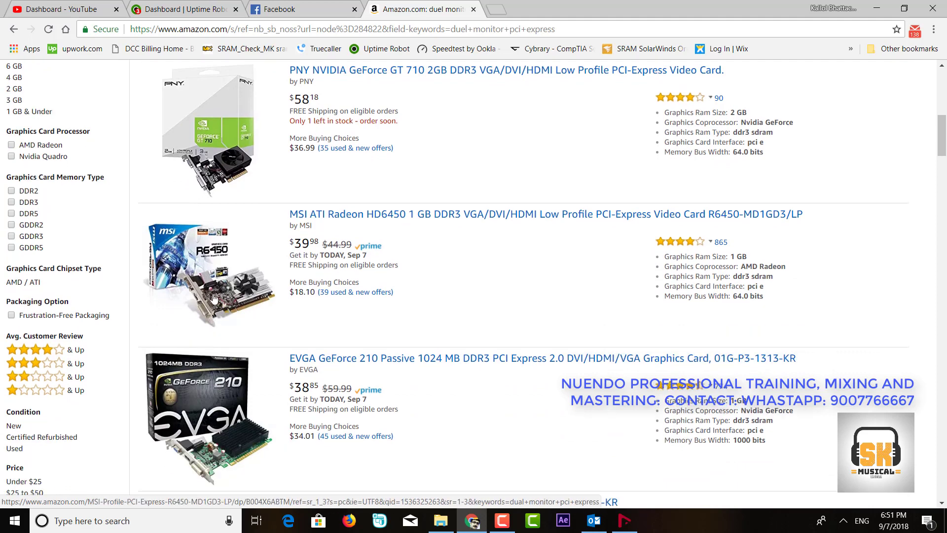
{"action": "scroll", "coordinate": [219, 355], "scroll_direction": "down", "scroll_amount": 1}
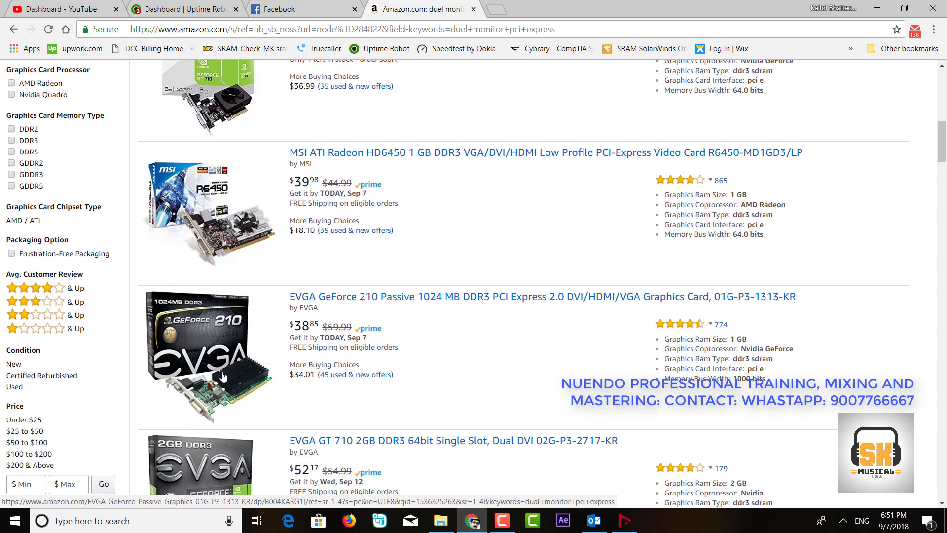
{"action": "left_click", "coordinate": [223, 379]}
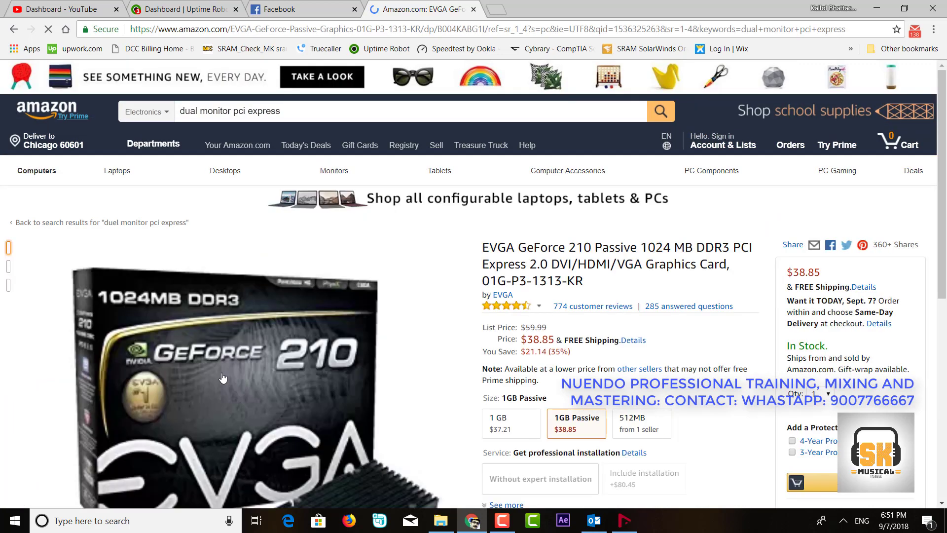
{"action": "scroll", "coordinate": [218, 352], "scroll_direction": "down", "scroll_amount": 4}
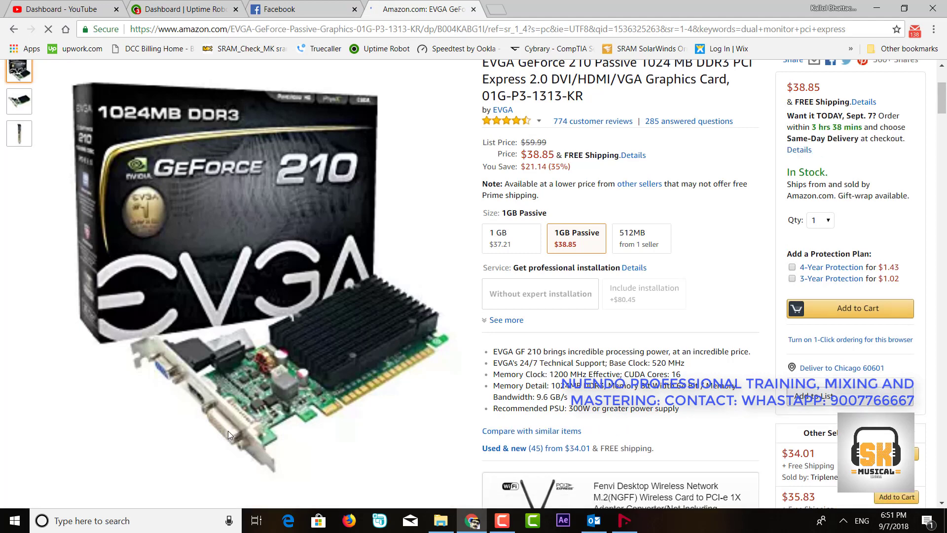
{"action": "mouse_move", "coordinate": [226, 430]}
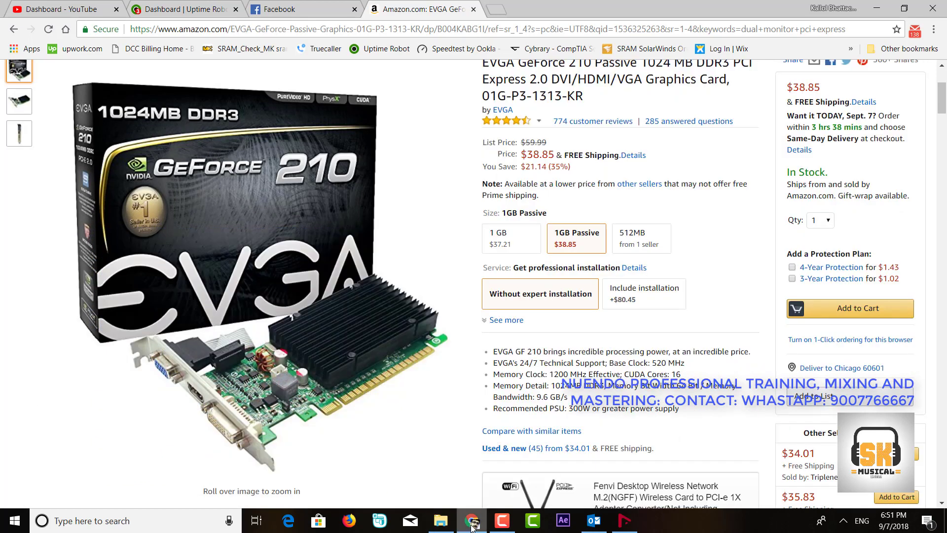
Switch back to Nuendo, check the mixer's Always on Top option again, and reposition the mixer over the project window.
{"action": "left_click", "coordinate": [624, 521]}
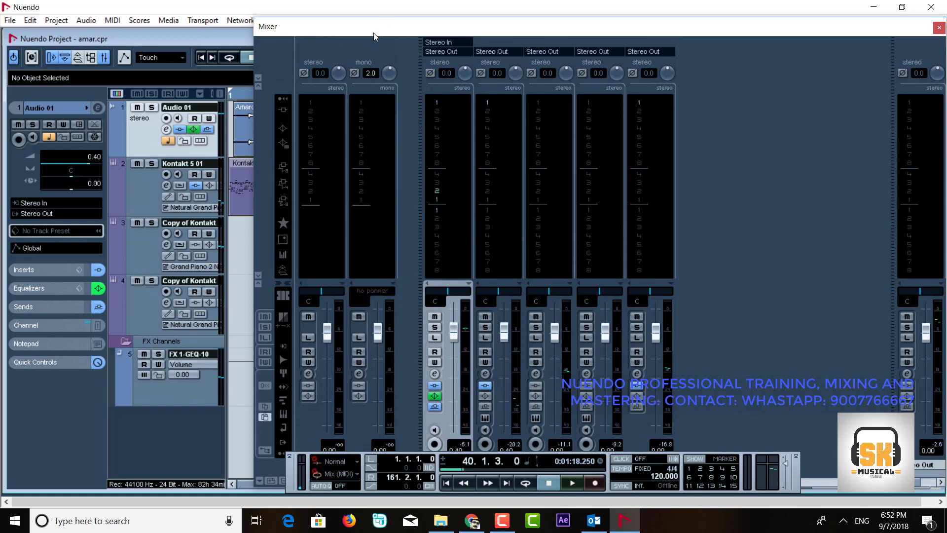
{"action": "left_click_drag", "start_coordinate": [361, 31], "coordinate": [487, 23]}
{"action": "right_click", "coordinate": [470, 38]}
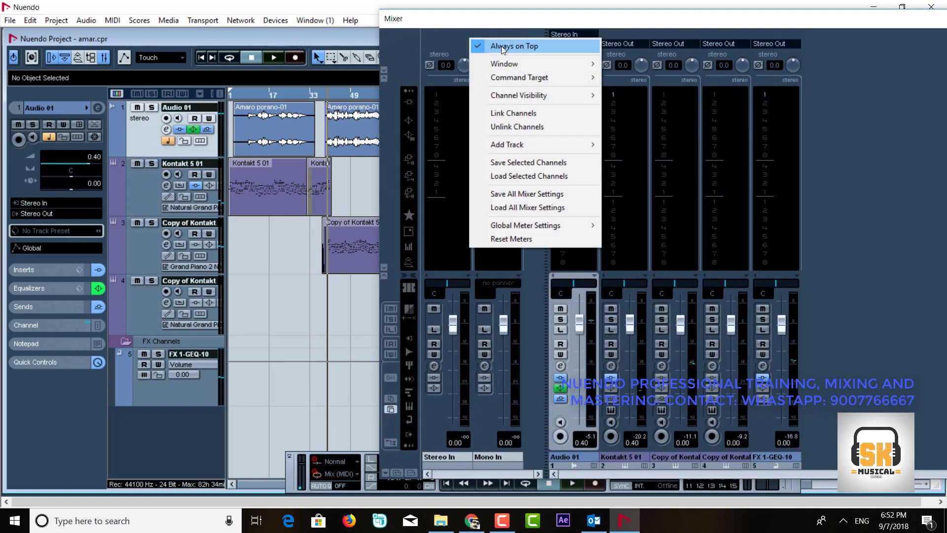
{"action": "left_click", "coordinate": [495, 23]}
{"action": "left_click_drag", "start_coordinate": [562, 33], "coordinate": [436, 16]}
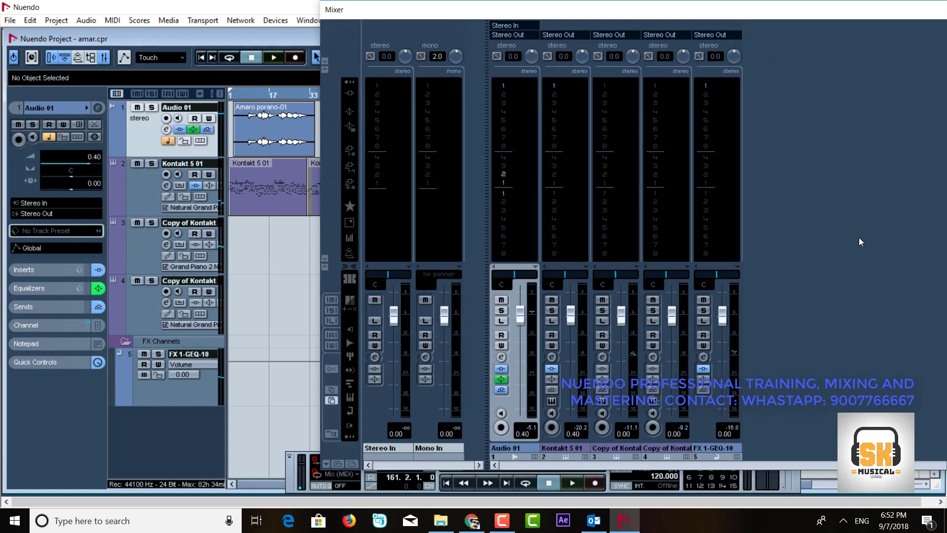
{"action": "left_click_drag", "start_coordinate": [546, 16], "coordinate": [522, 16]}
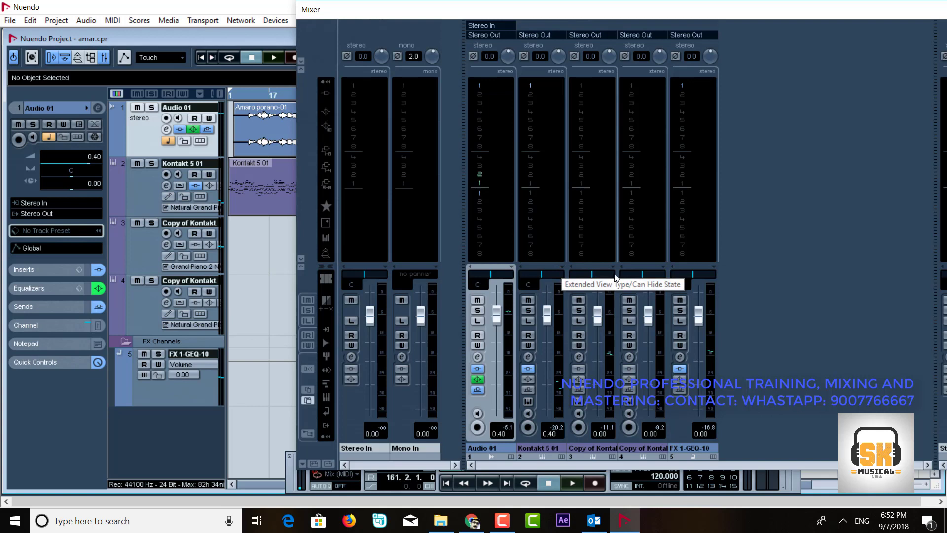
Set the Audio 01 and Kontakt 5 01 mixer channels to Can Hide, and hide the channels with that setting.
{"action": "left_click", "coordinate": [511, 268]}
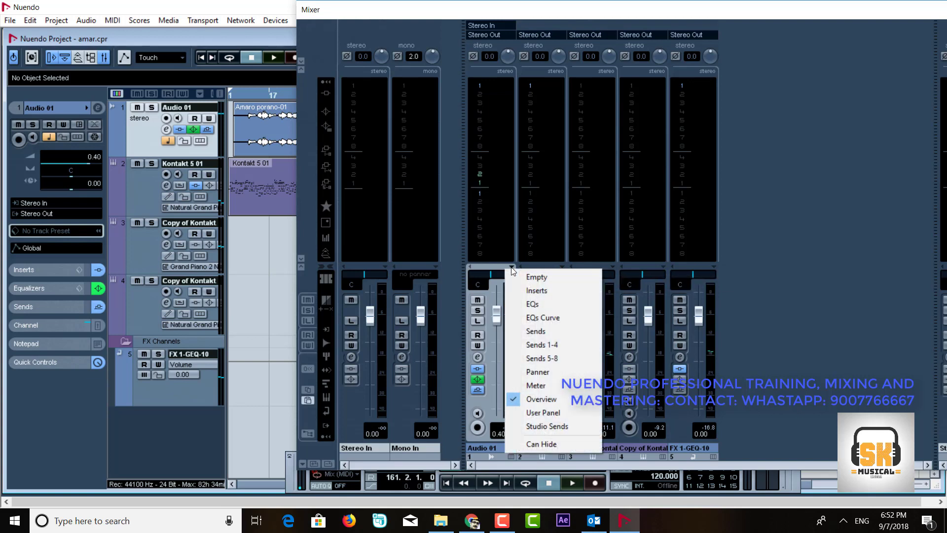
{"action": "left_click", "coordinate": [543, 445]}
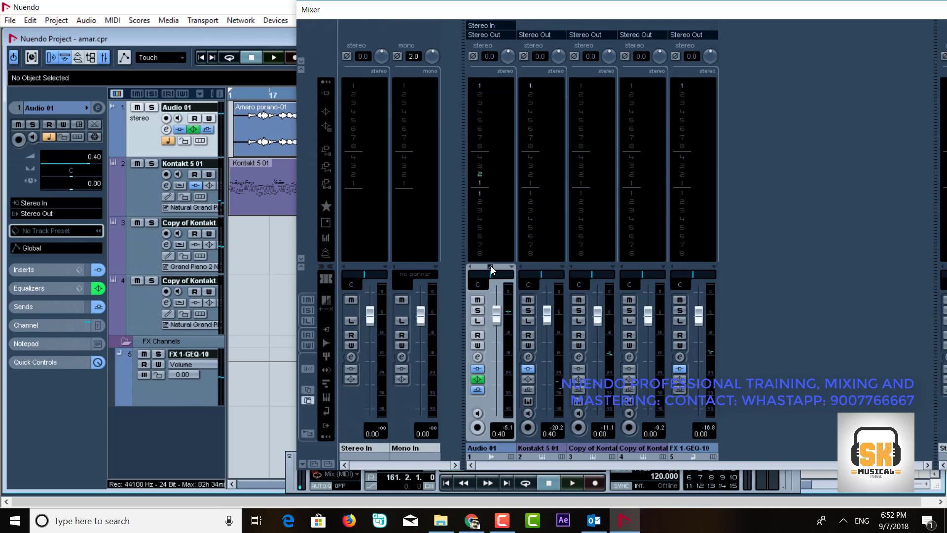
{"action": "left_click", "coordinate": [562, 266]}
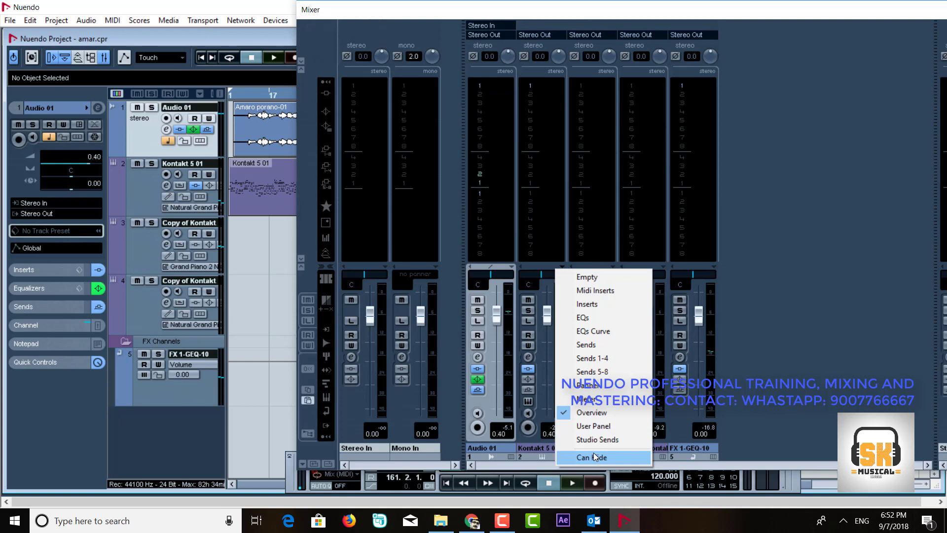
{"action": "left_click", "coordinate": [596, 457]}
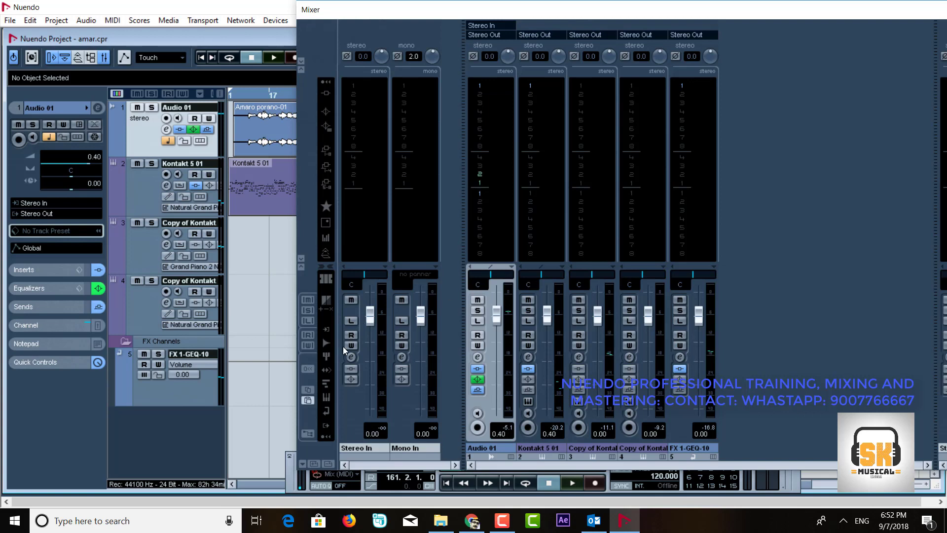
{"action": "left_click", "coordinate": [326, 300]}
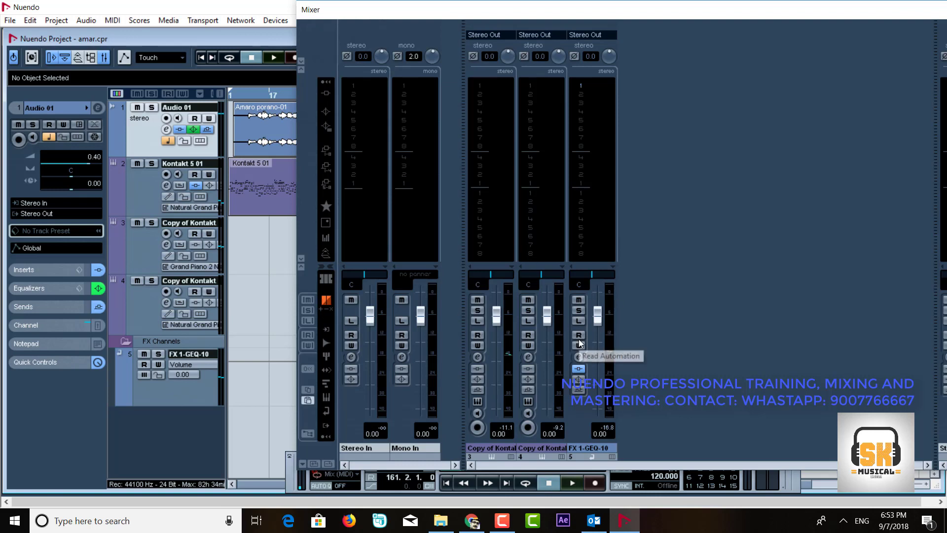
Show the hidden mixer channels again, and turn off Can Hide for Audio 01 and Kontakt 5 01.
{"action": "left_click", "coordinate": [326, 300]}
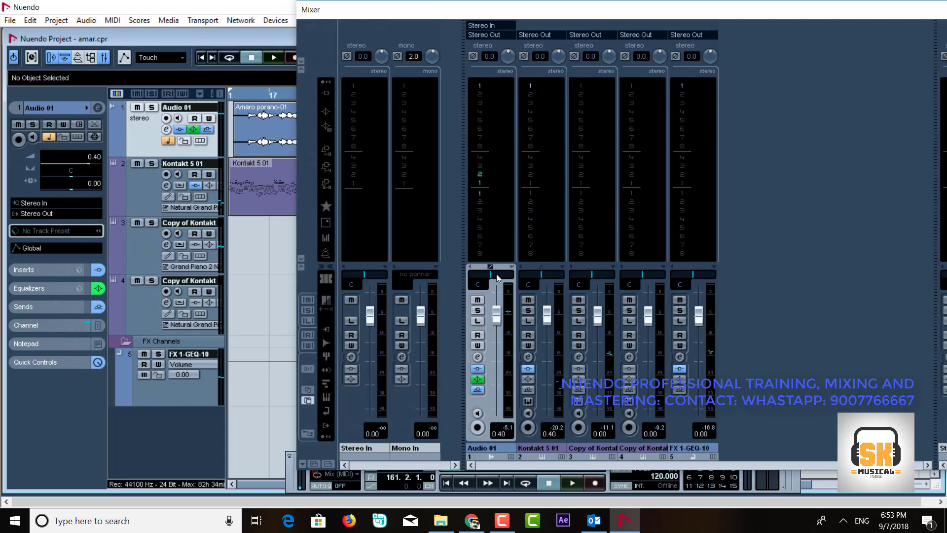
{"action": "left_click", "coordinate": [511, 267]}
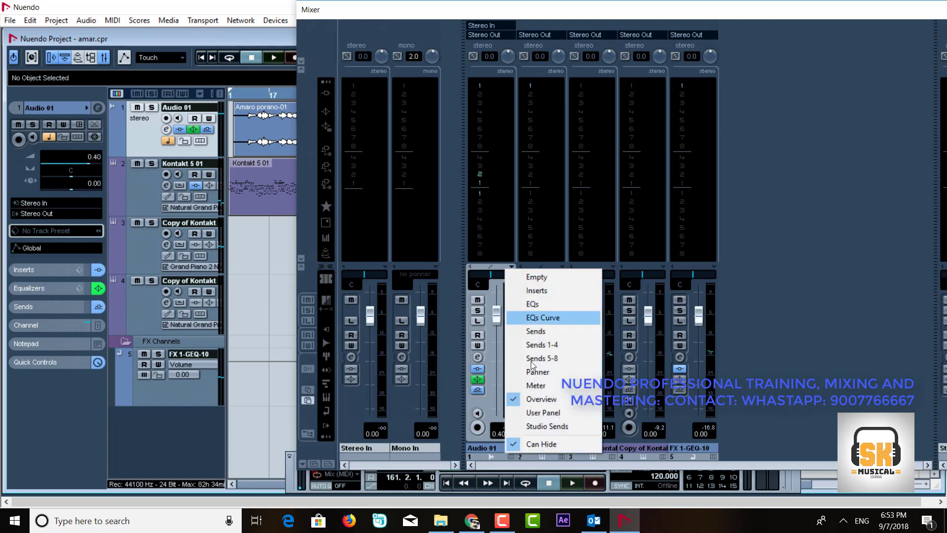
{"action": "left_click", "coordinate": [534, 444]}
{"action": "left_click", "coordinate": [562, 267]}
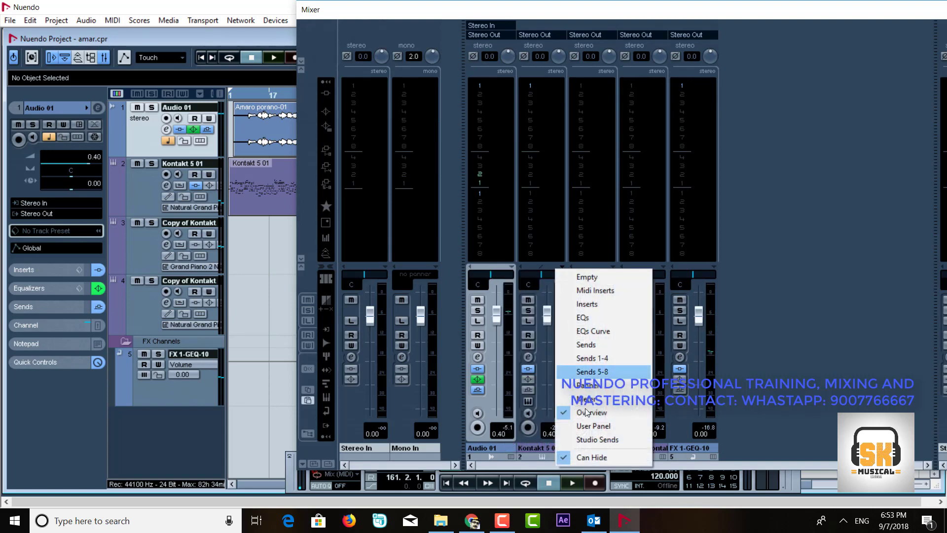
{"action": "left_click", "coordinate": [592, 457]}
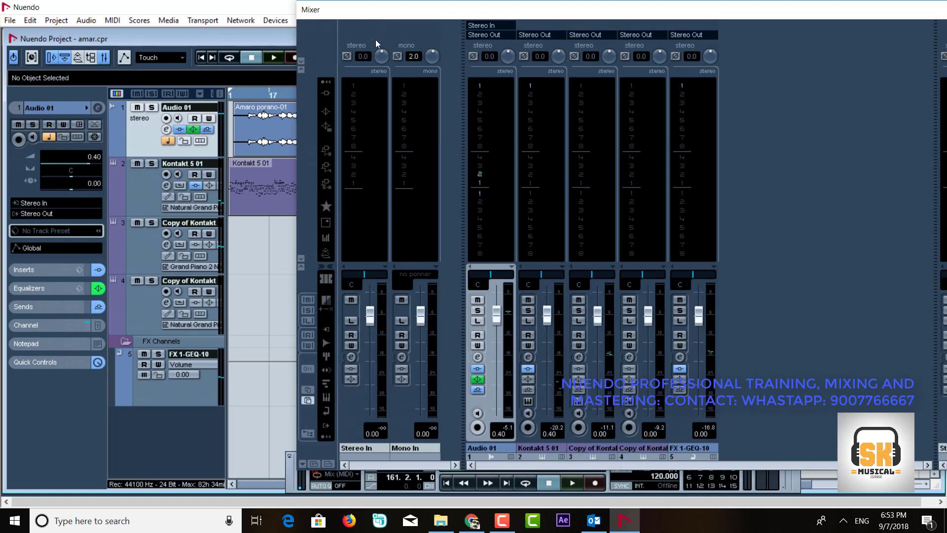
Move the mixer so its full width is in view, and widen the input channels section.
{"action": "left_click_drag", "start_coordinate": [399, 15], "coordinate": [289, 19]}
{"action": "left_click_drag", "start_coordinate": [354, 176], "coordinate": [409, 176]}
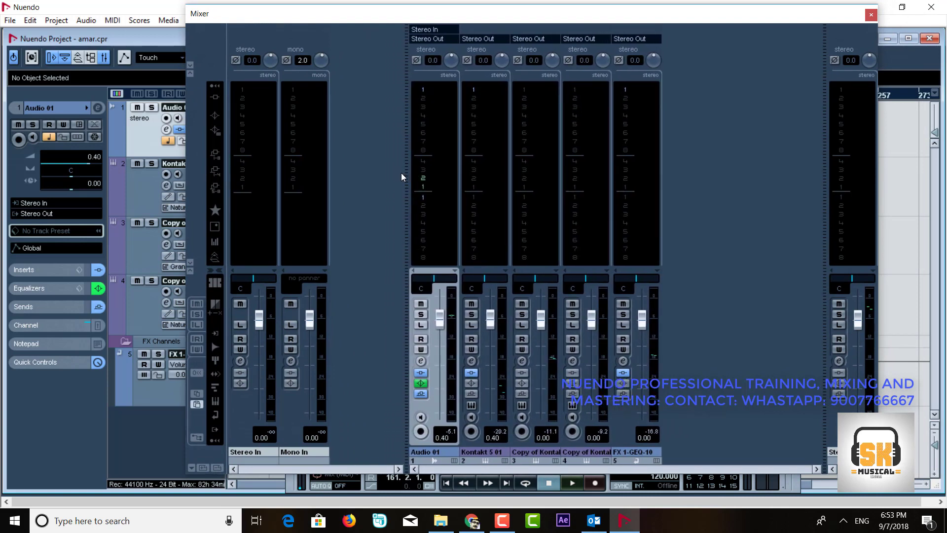